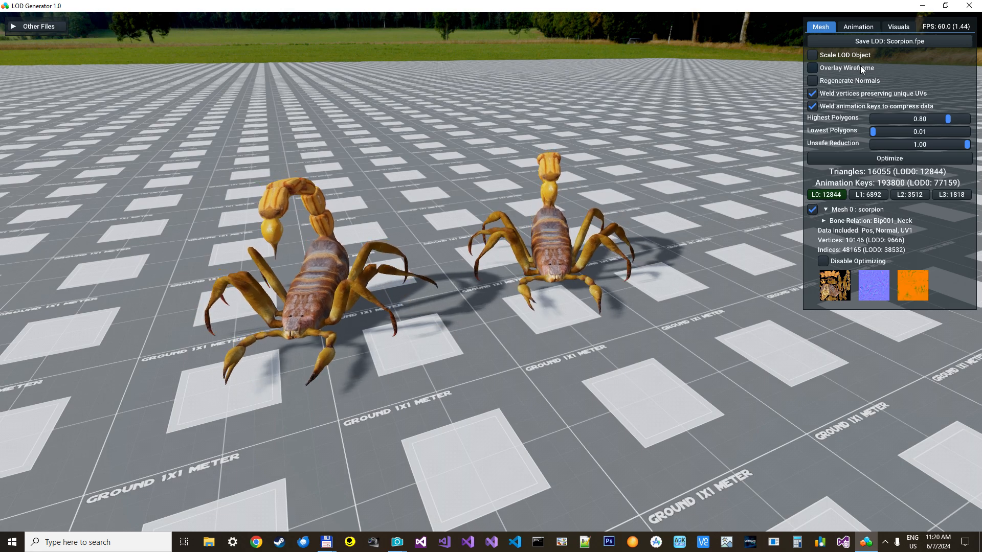
# - Overlay the wireframe on the scorpion's LOD model and preview LOD levels L1, L2 and L3
pyautogui.click(813, 67)
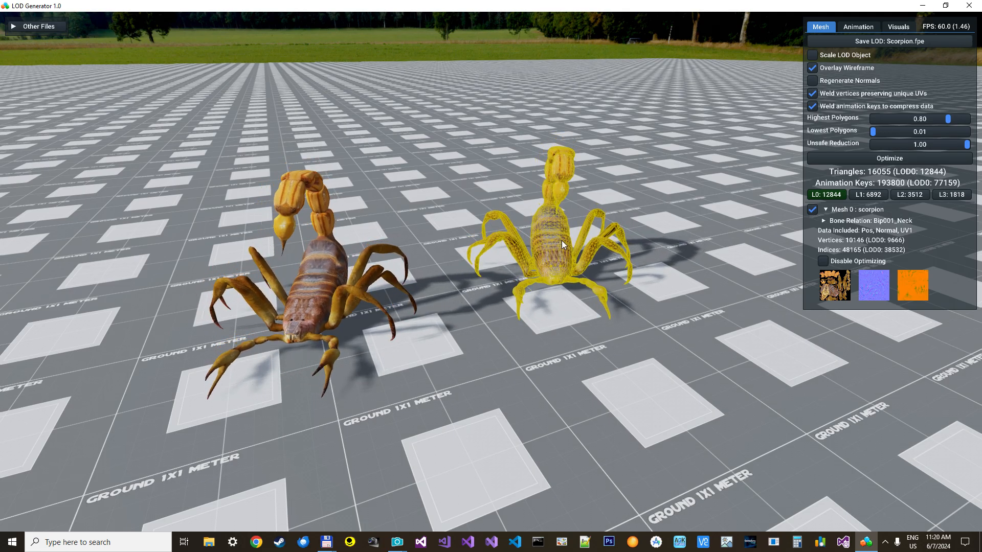
pyautogui.scroll(3, 562, 241)
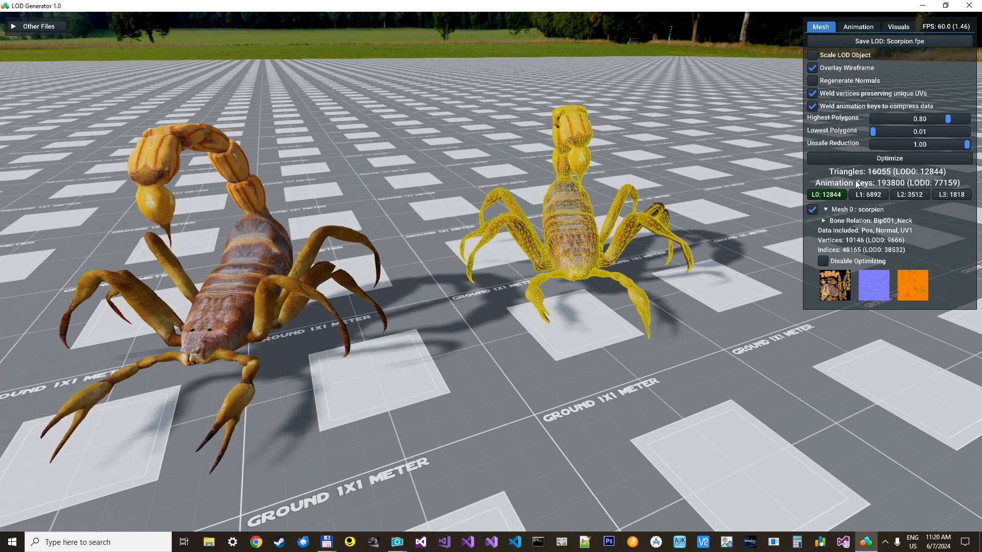
pyautogui.click(869, 194)
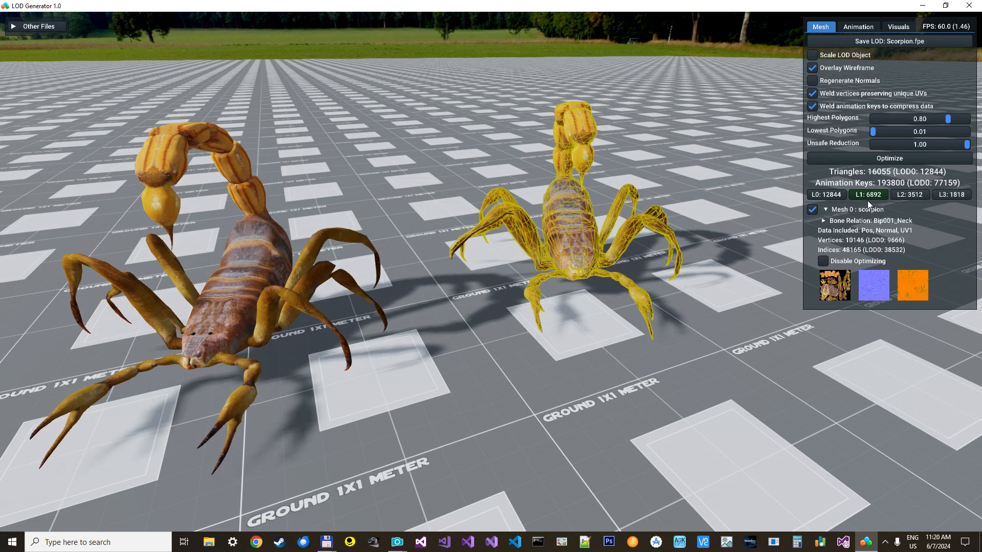
pyautogui.click(905, 194)
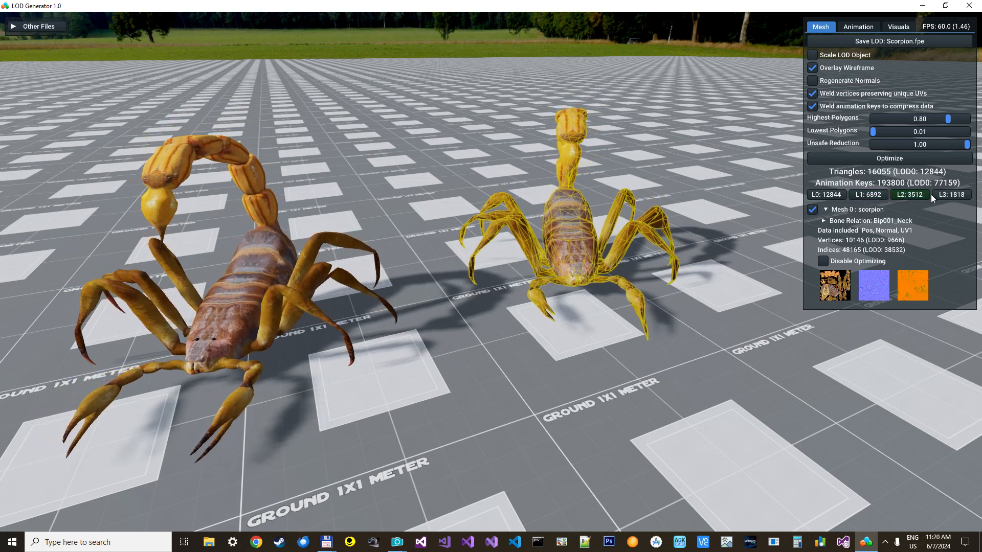
pyautogui.click(950, 194)
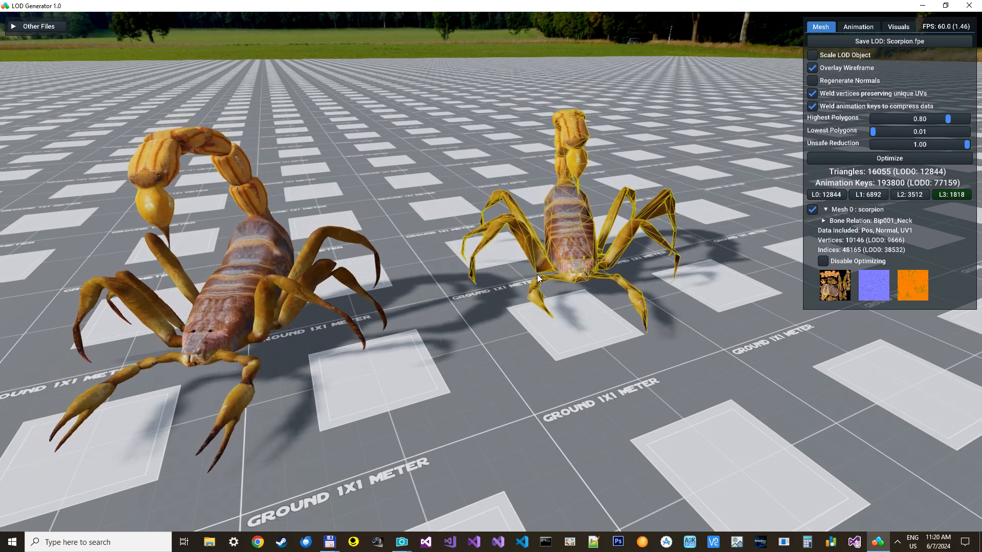
# - Compare the scorpion's L3 level without and with the wireframe overlay, and preview levels L2 and L0
pyautogui.click(813, 68)
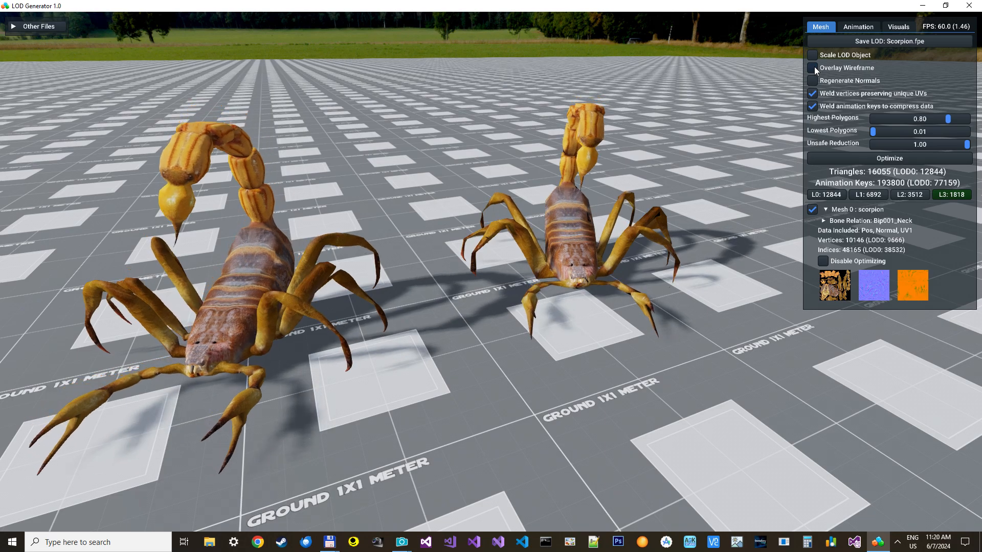
pyautogui.click(813, 67)
pyautogui.click(910, 194)
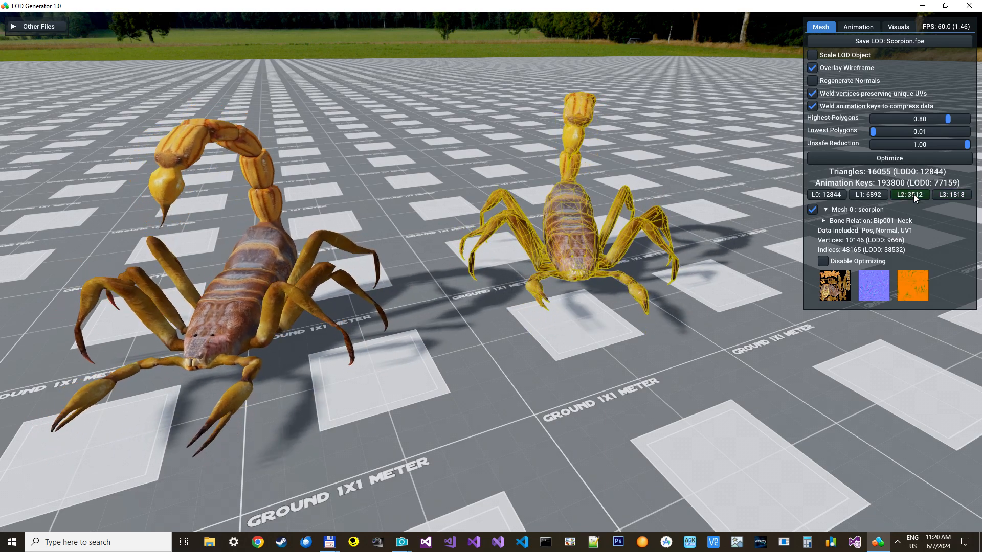
pyautogui.click(842, 195)
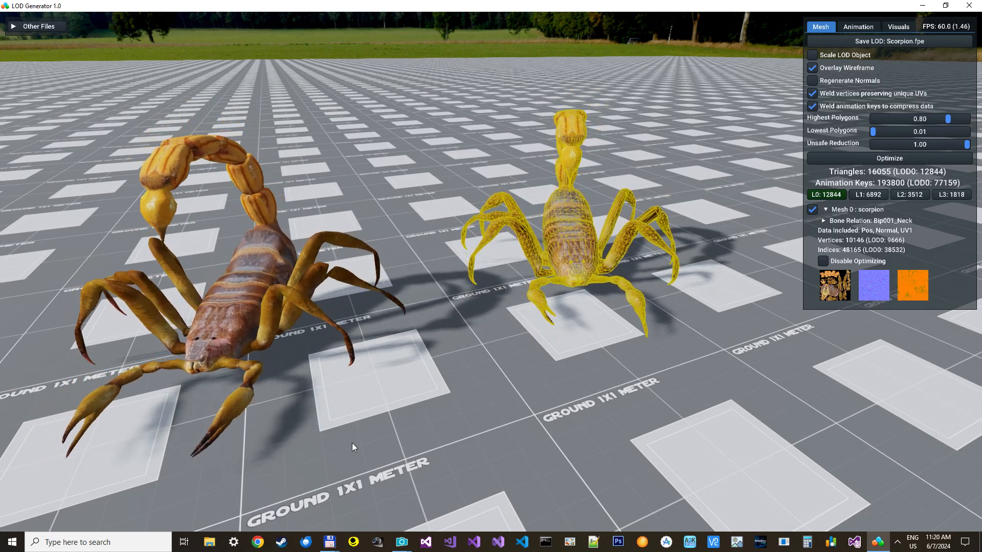
pyautogui.moveTo(328, 547)
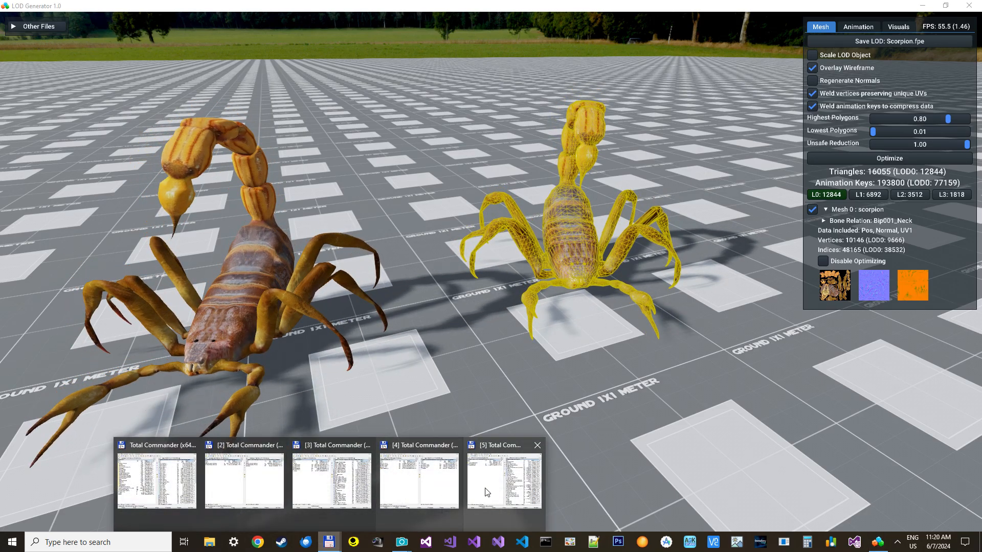
pyautogui.click(504, 485)
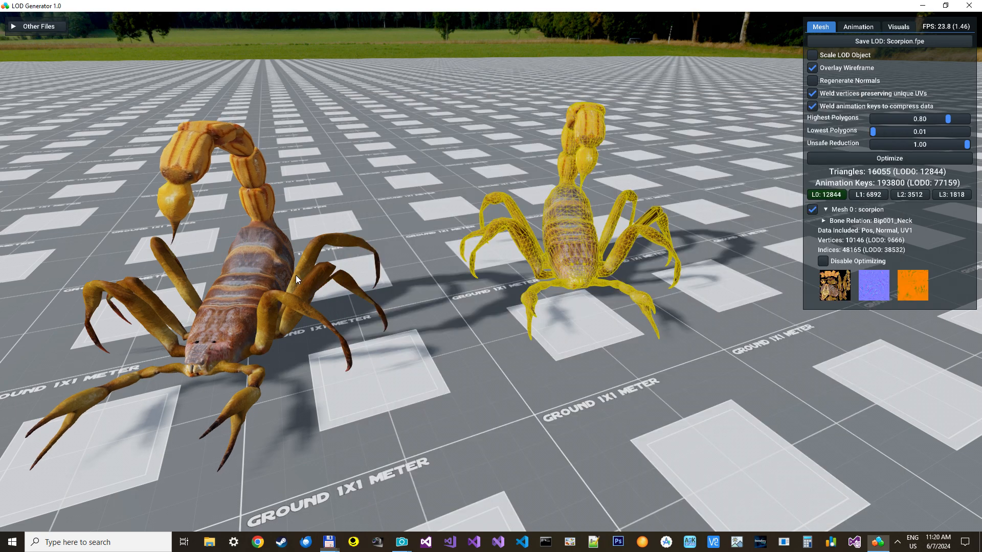
pyautogui.click(296, 275)
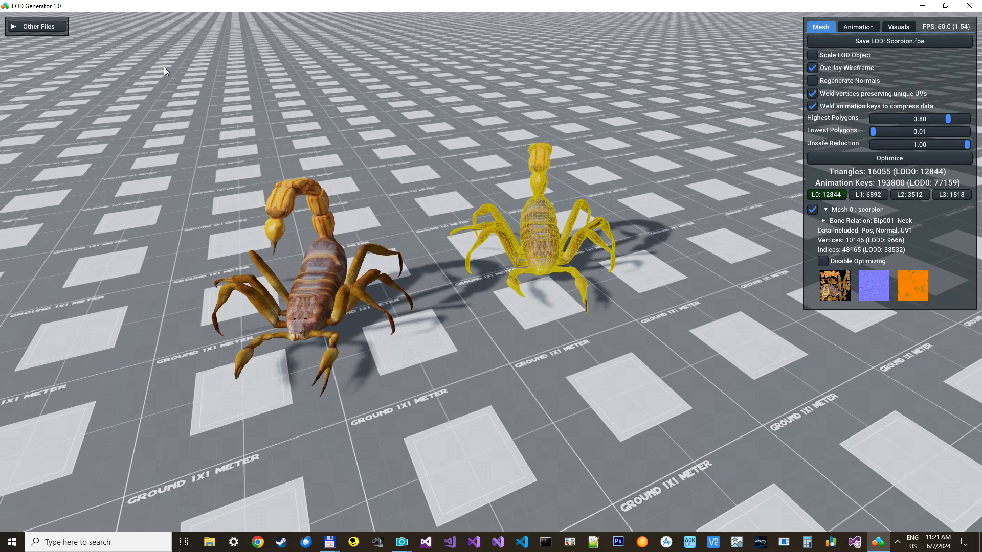
# - Load Temple A - Clean from the list of other files and turn off the wireframe overlay
pyautogui.click(49, 26)
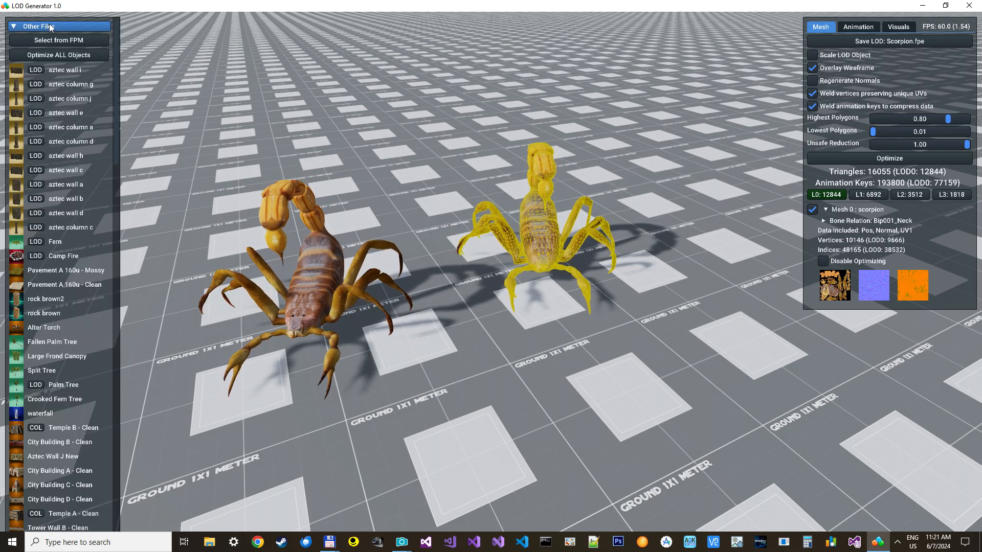
pyautogui.moveTo(118, 54); pyautogui.dragTo(125, 137)
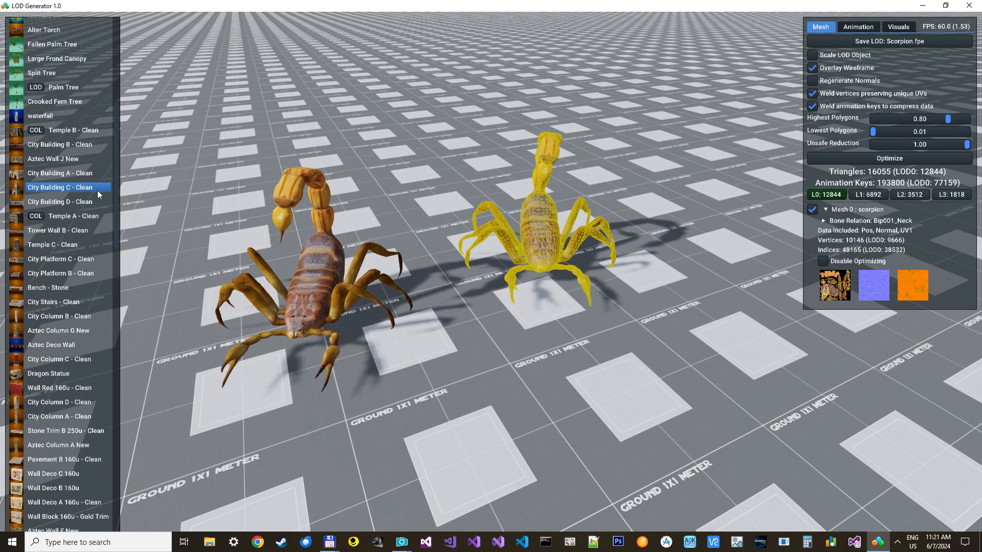
pyautogui.click(84, 216)
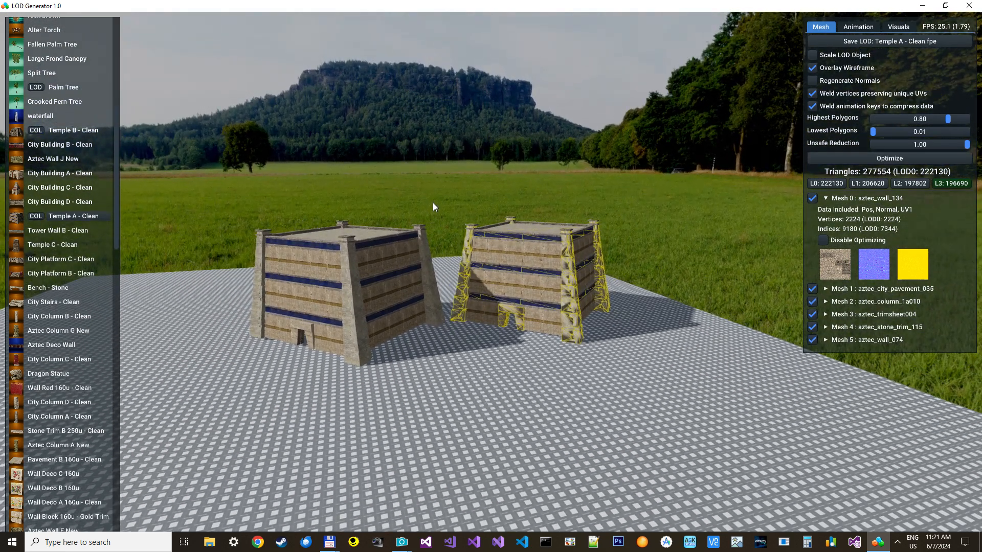
pyautogui.click(812, 68)
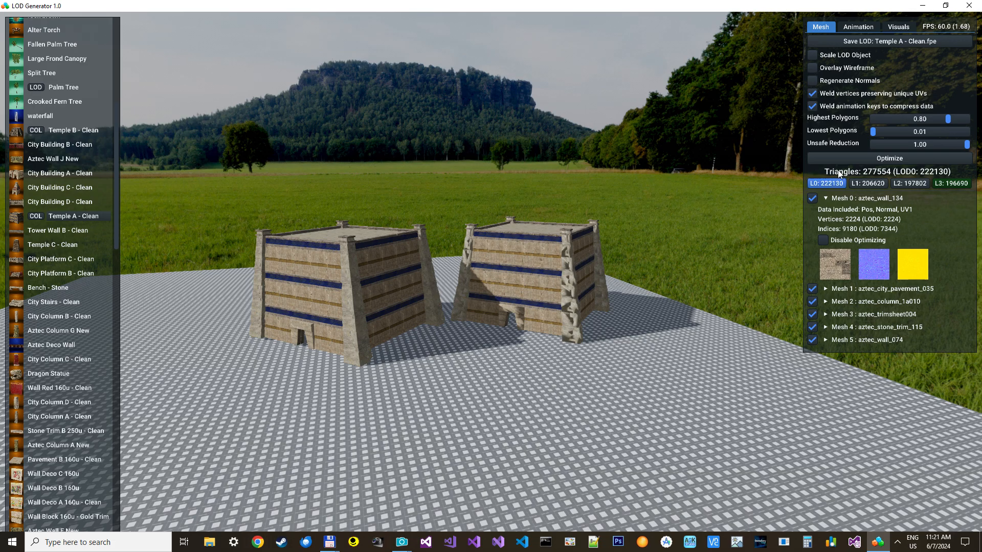
# - Optimize the temple with Highest Polygons at 1.00 and compare the optimized columns with the original
pyautogui.moveTo(947, 121); pyautogui.dragTo(967, 119)
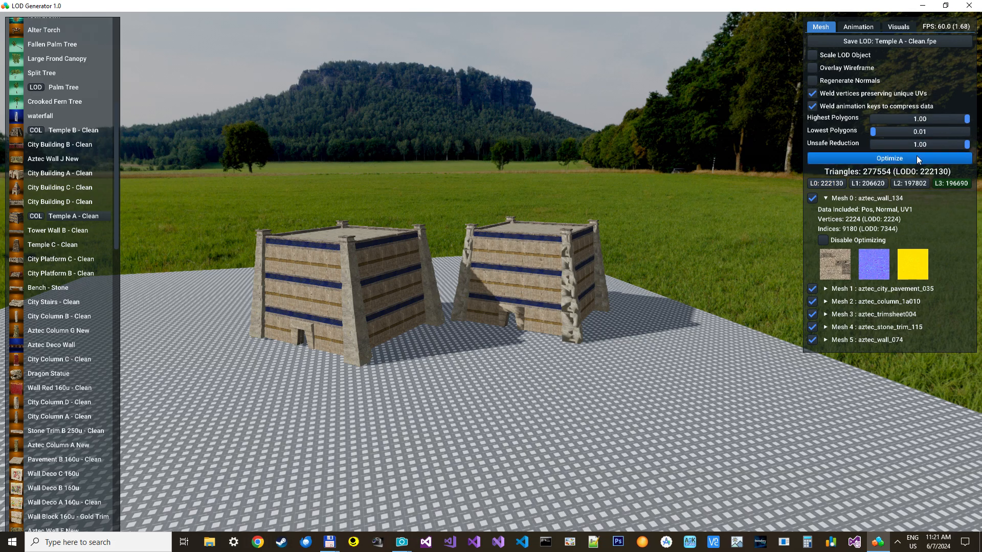
pyautogui.click(854, 160)
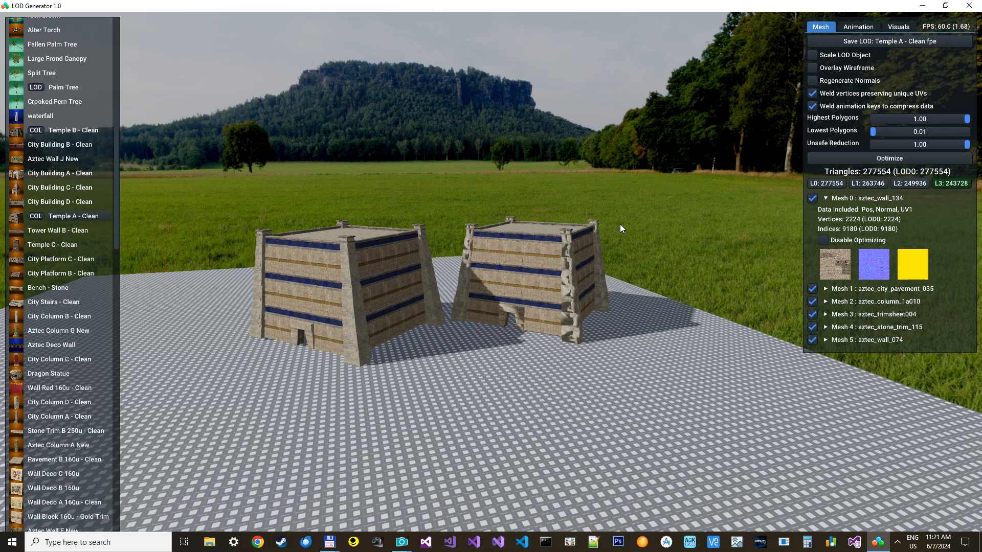
pyautogui.press('w')
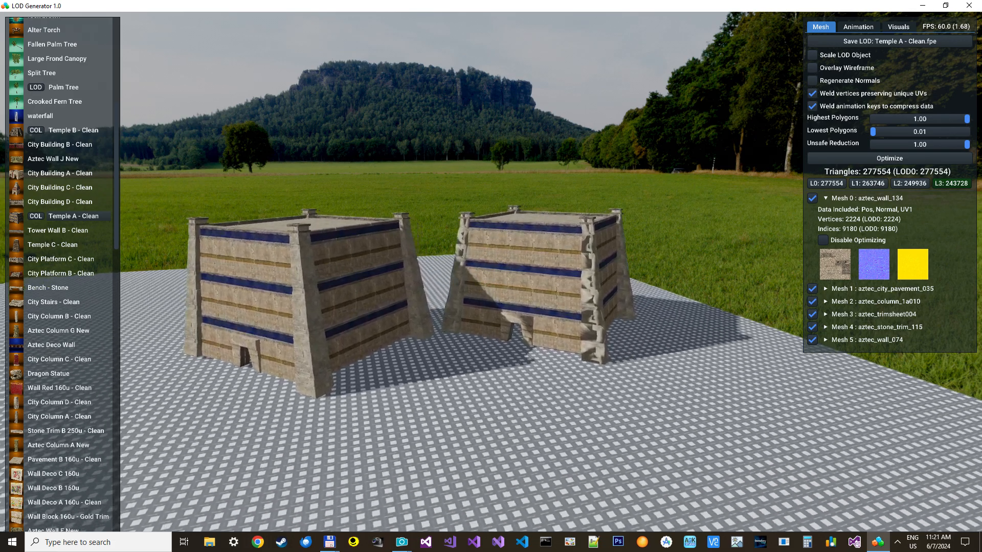
pyautogui.moveTo(620, 224); pyautogui.dragTo(678, 217, button='right')
pyautogui.press('s')
pyautogui.press('w')
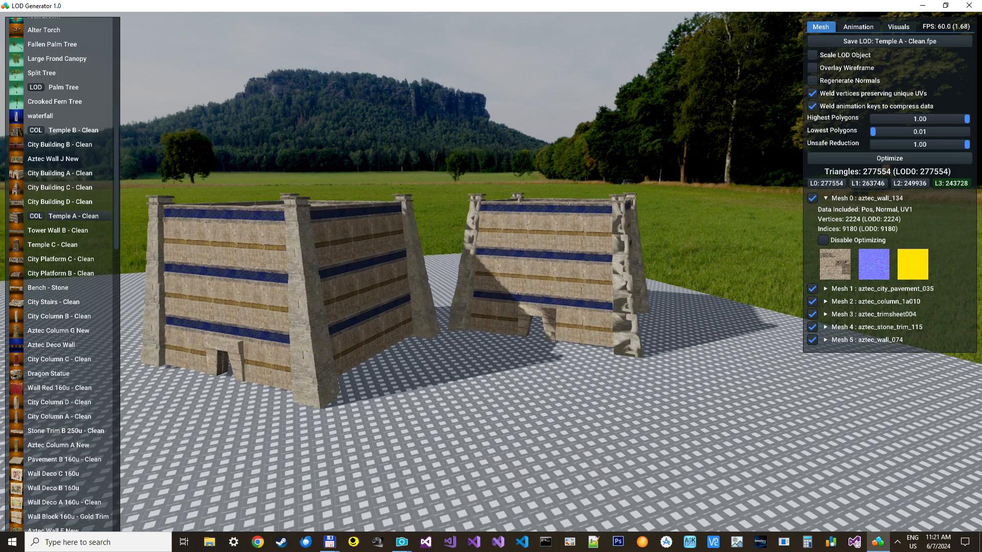
pyautogui.press('s')
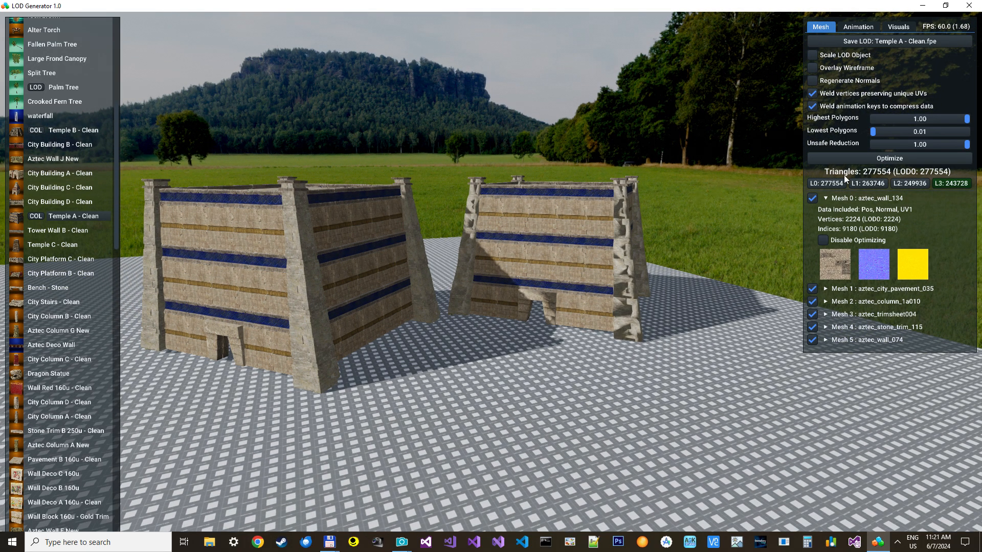
# - Expand the Mesh 5 aztec_wall_074 details and optimize the temple with Highest Polygons at 0.19, and again at 0.06
pyautogui.click(826, 340)
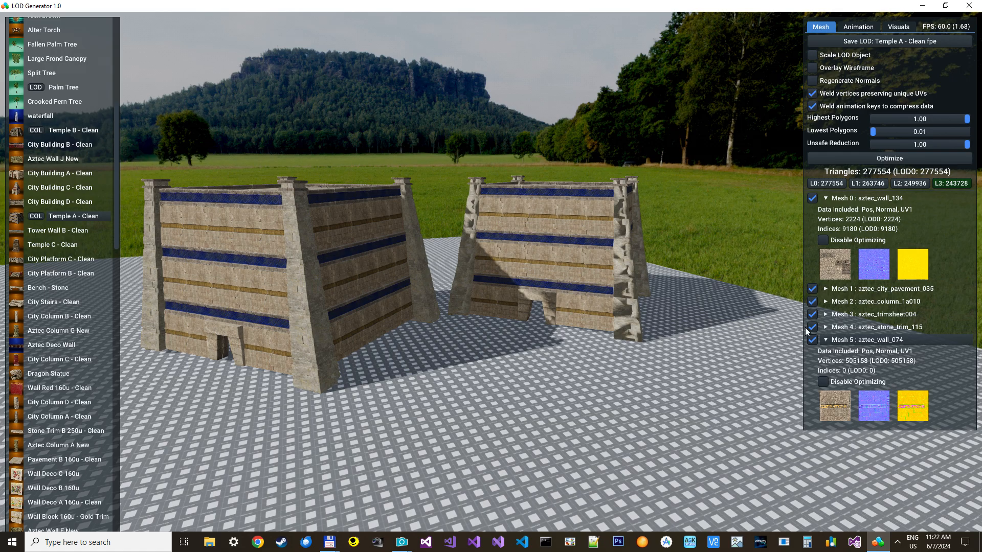
pyautogui.click(967, 119)
pyautogui.moveTo(965, 119); pyautogui.dragTo(889, 122)
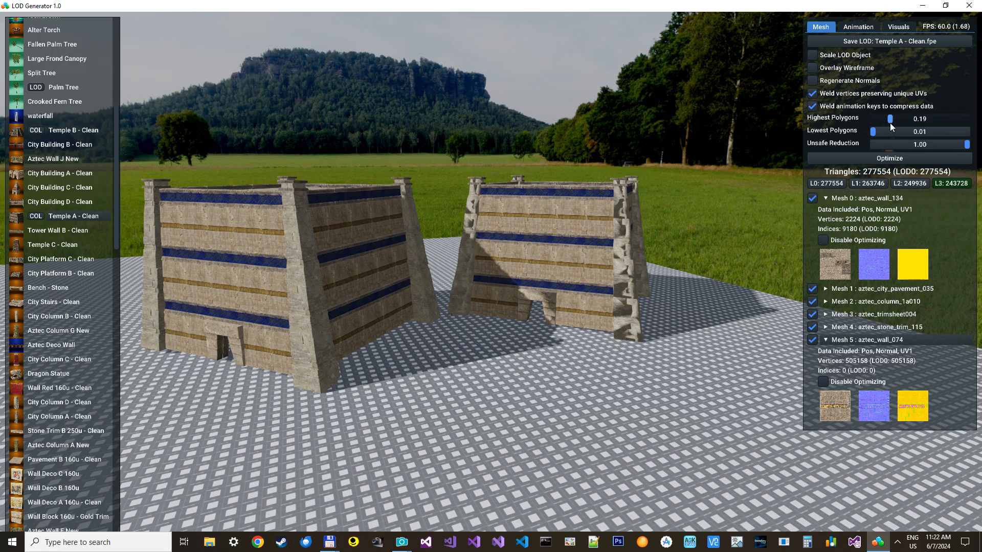
pyautogui.click(882, 159)
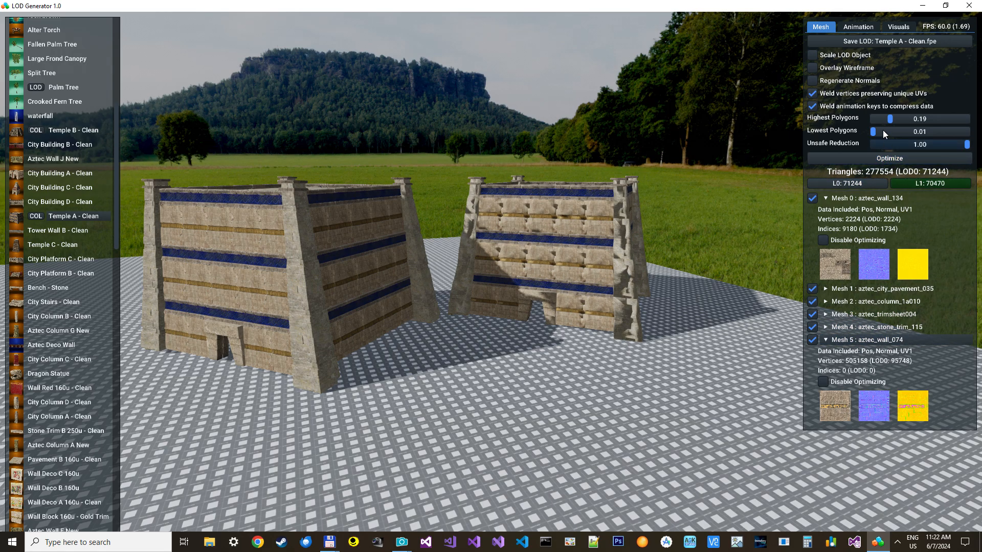
pyautogui.moveTo(888, 120); pyautogui.dragTo(879, 122)
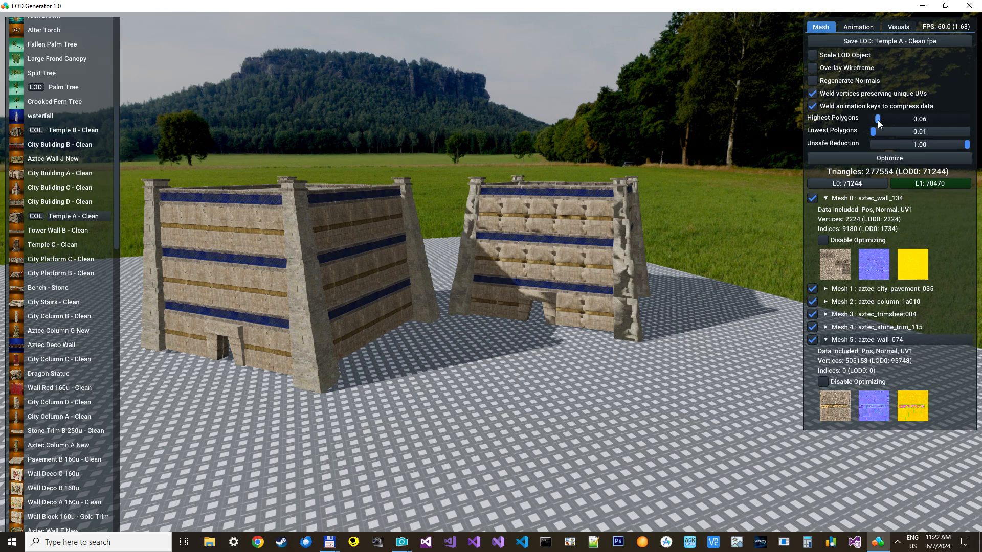
pyautogui.click(888, 159)
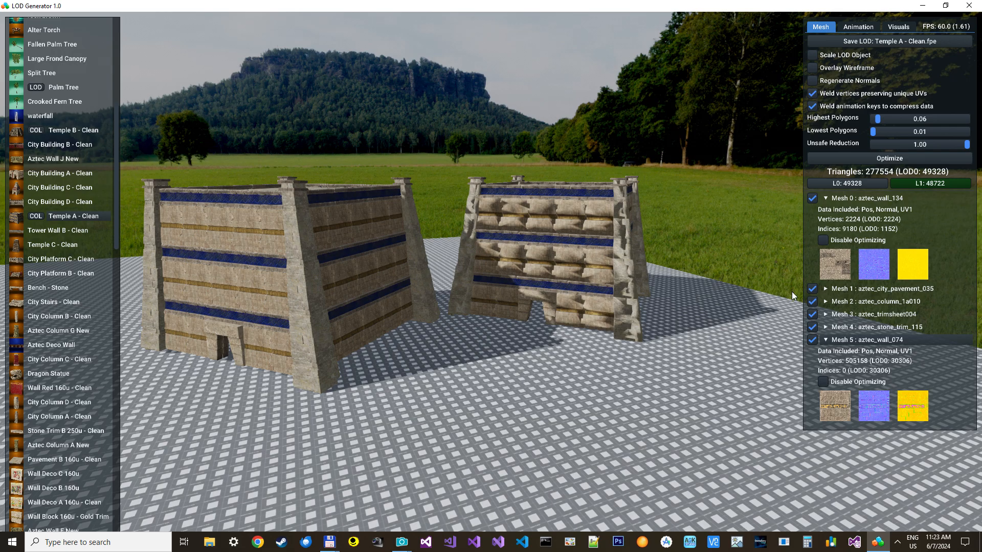
# - Hide and show Mesh 2 aztec_column_1a010 to check which part of the temple it forms
pyautogui.click(812, 302)
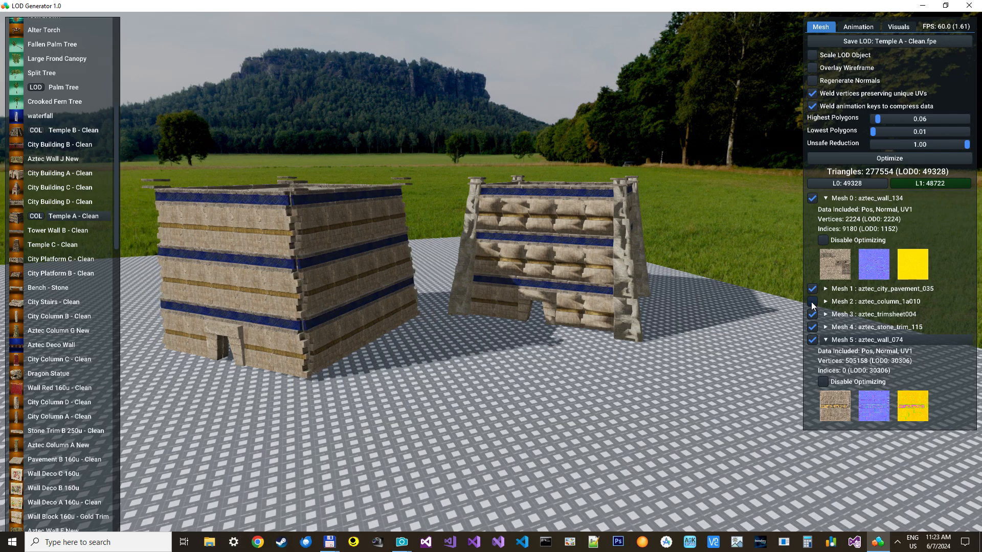
pyautogui.click(812, 302)
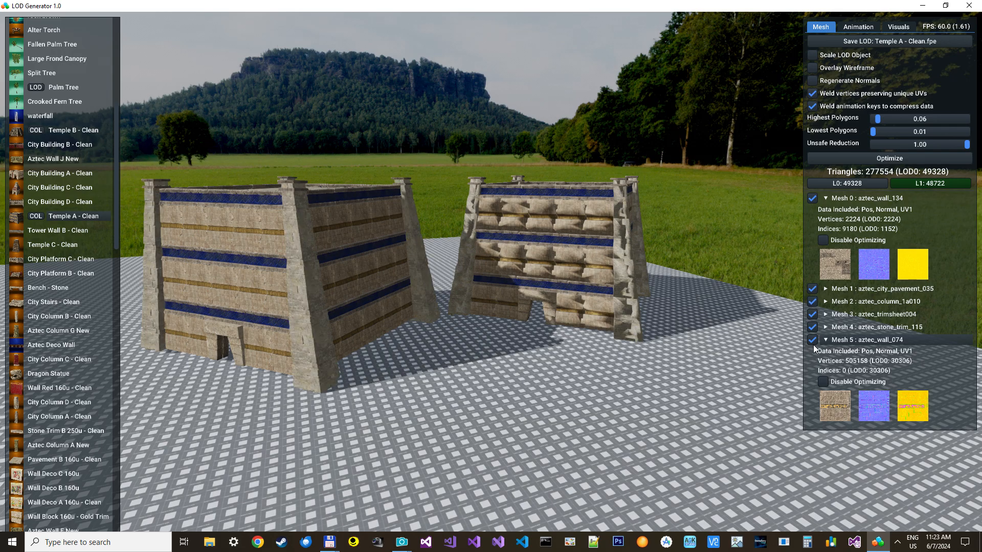
pyautogui.click(812, 302)
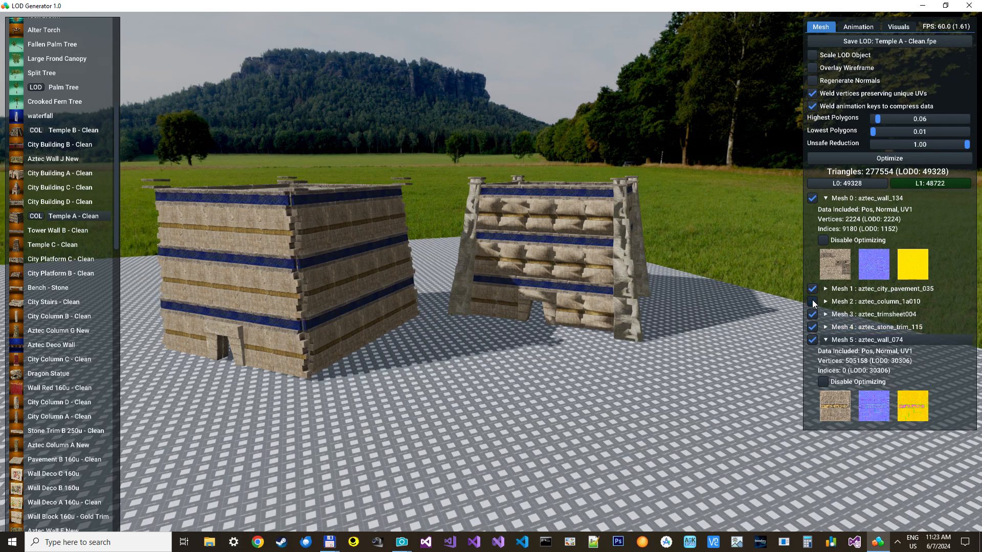
pyautogui.click(812, 301)
# - Disable optimizing for Mesh 2 aztec_column_1a010 and optimize the temple again
pyautogui.click(826, 300)
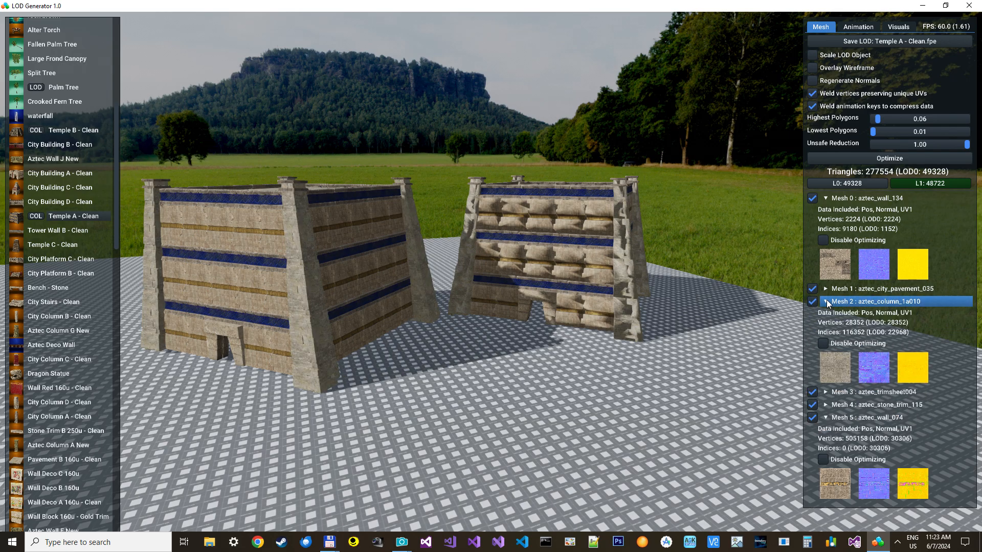
pyautogui.click(823, 342)
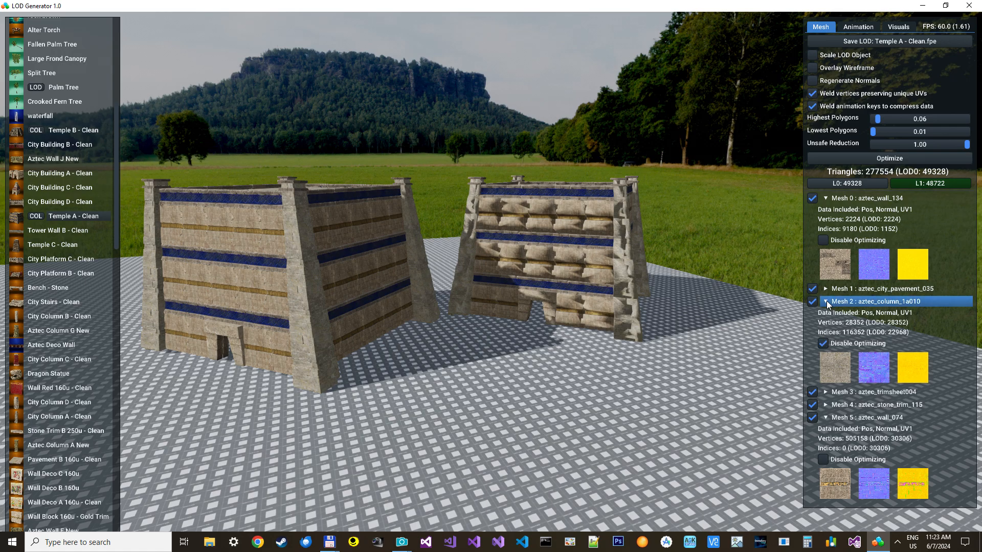
pyautogui.click(888, 159)
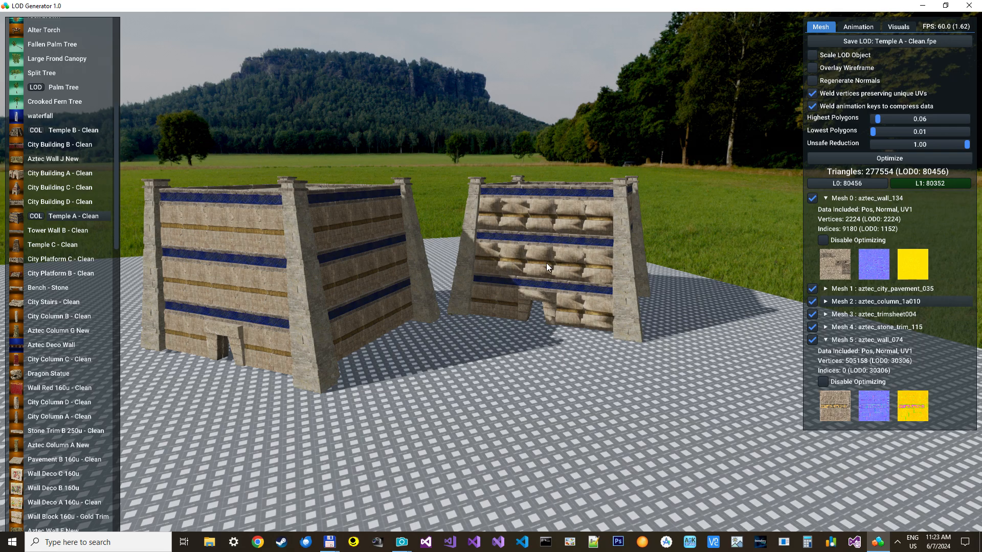
# - Examine the optimized temple's walls and columns up close against the original
pyautogui.press('w')
pyautogui.moveTo(546, 262); pyautogui.dragTo(563, 213, button='right')
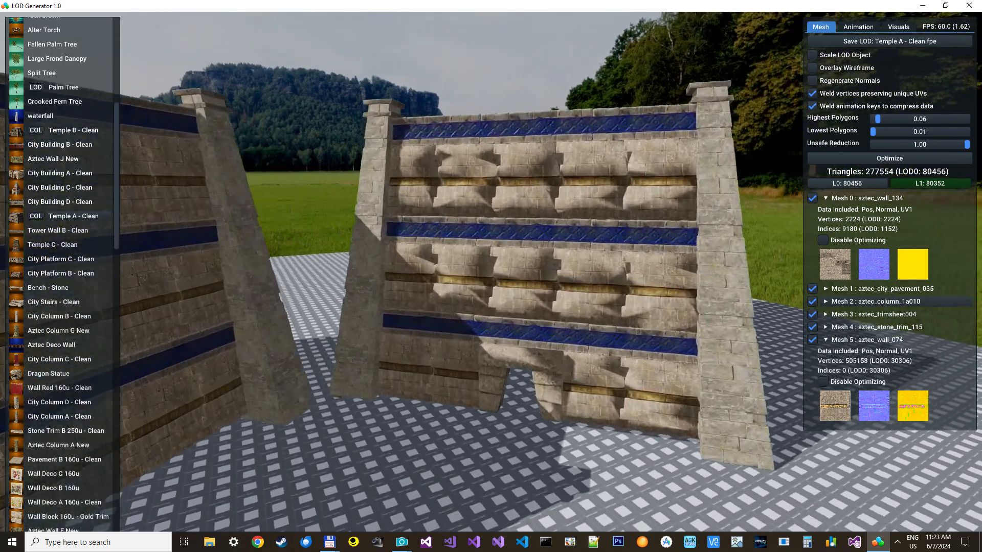
pyautogui.press('s')
pyautogui.moveTo(453, 160)
pyautogui.mouseDown(button='right')
pyautogui.moveTo(451, 195)
pyautogui.moveTo(439, 200)
pyautogui.moveTo(450, 171)
pyautogui.moveTo(455, 245)
pyautogui.moveTo(452, 164)
pyautogui.mouseUp(button='right')
pyautogui.press('w')
pyautogui.press('s')
pyautogui.moveTo(534, 209); pyautogui.dragTo(534, 225, button='right')
pyautogui.press('w')
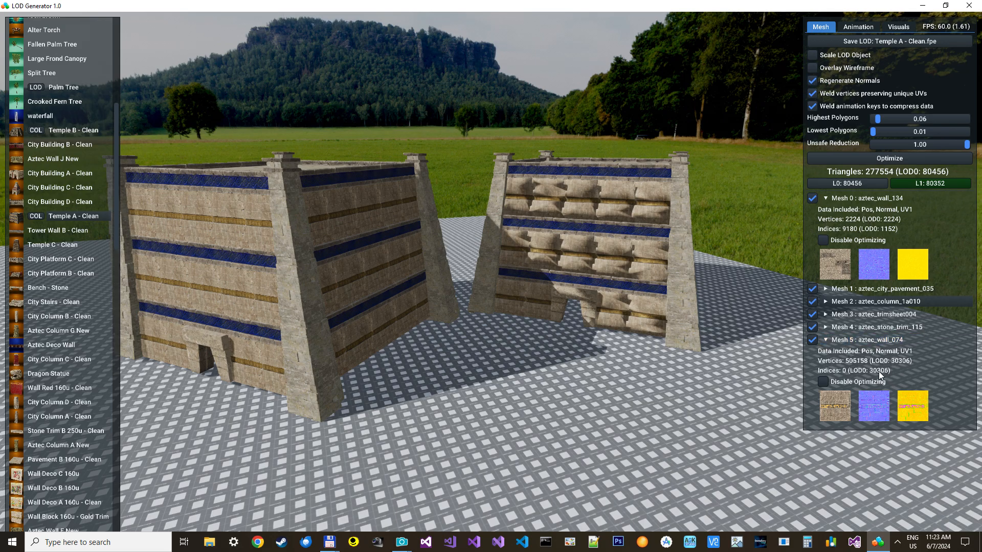
# - Optimize the temple with Regenerate Normals enabled, and optimize it again with Highest Polygons at 0.01
pyautogui.click(871, 158)
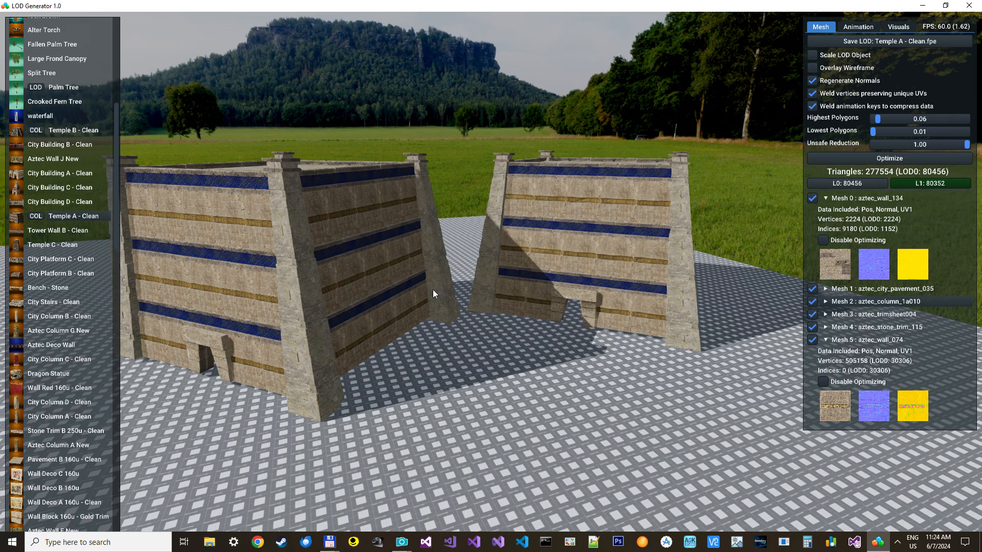
pyautogui.moveTo(879, 118); pyautogui.dragTo(872, 119)
pyautogui.click(888, 156)
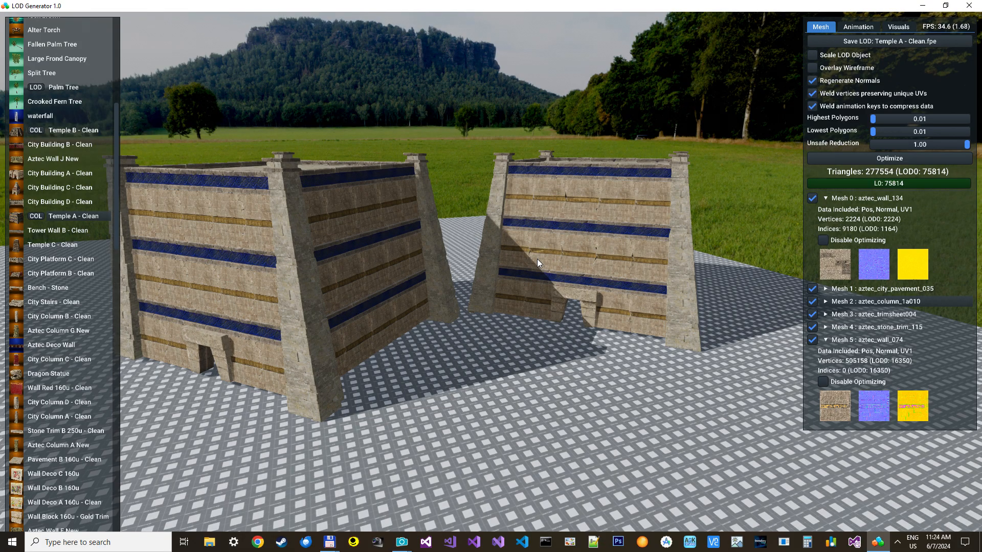
# - Examine the optimized temple next to the original from several distances and angles, checking its walls, columns and shading
pyautogui.press('s')
pyautogui.moveTo(537, 259); pyautogui.dragTo(537, 280, button='right')
pyautogui.press('w')
pyautogui.press('s')
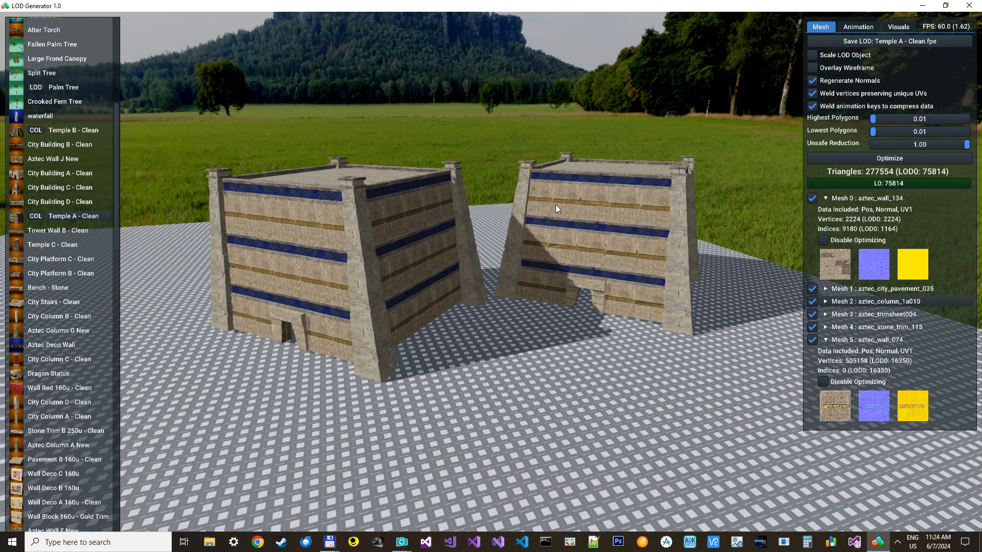
pyautogui.press('w')
pyautogui.moveTo(518, 254); pyautogui.dragTo(532, 265, button='right')
pyautogui.press('s')
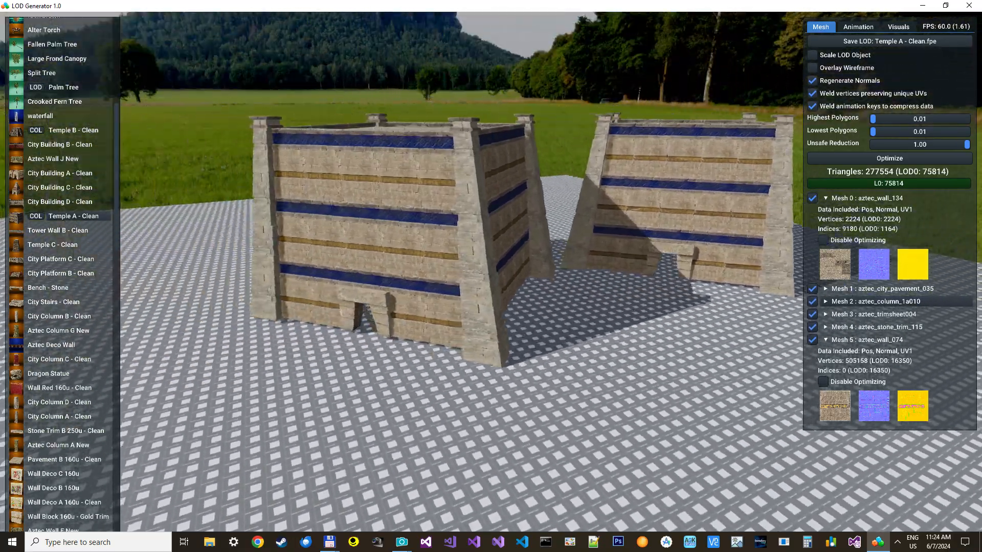
pyautogui.press('s')
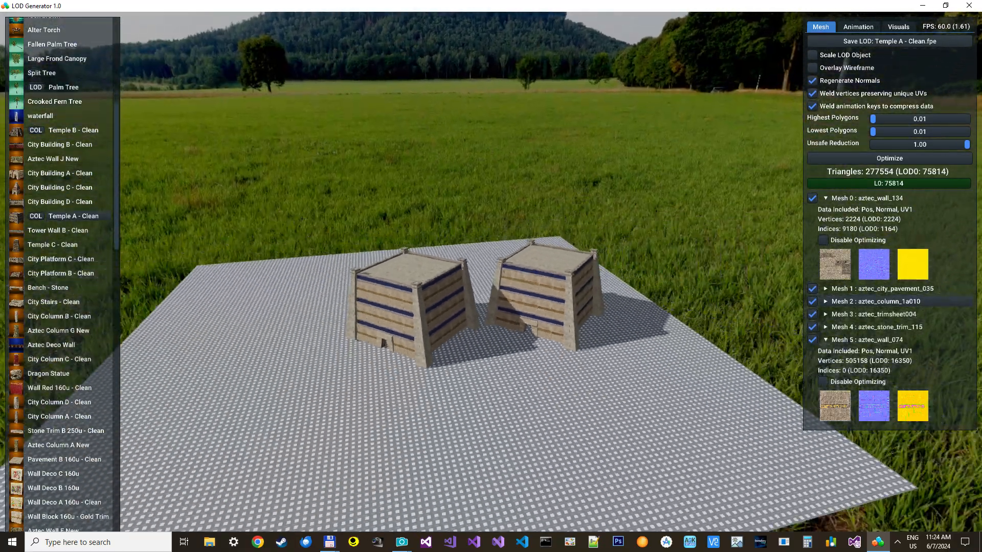
pyautogui.press('w')
pyautogui.press('w')
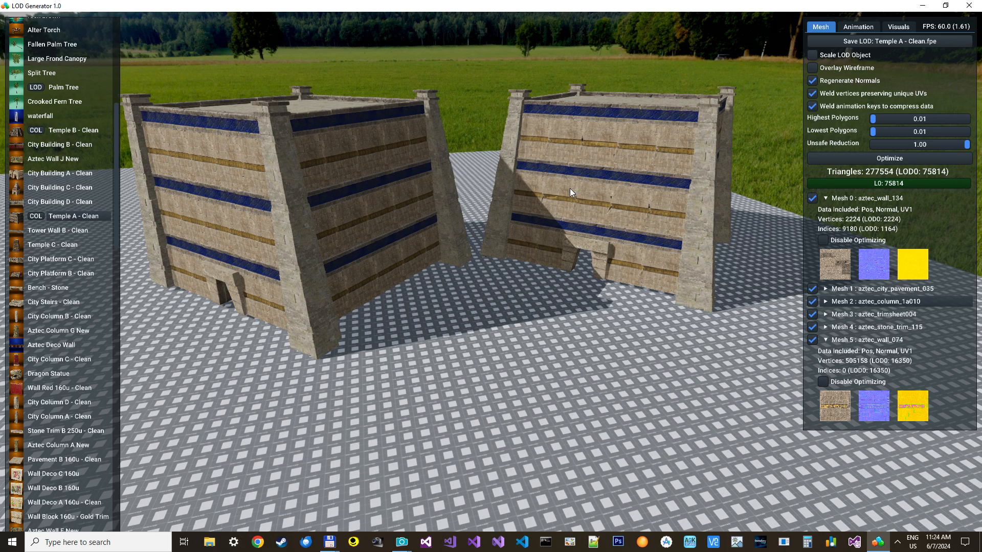
pyautogui.press('w')
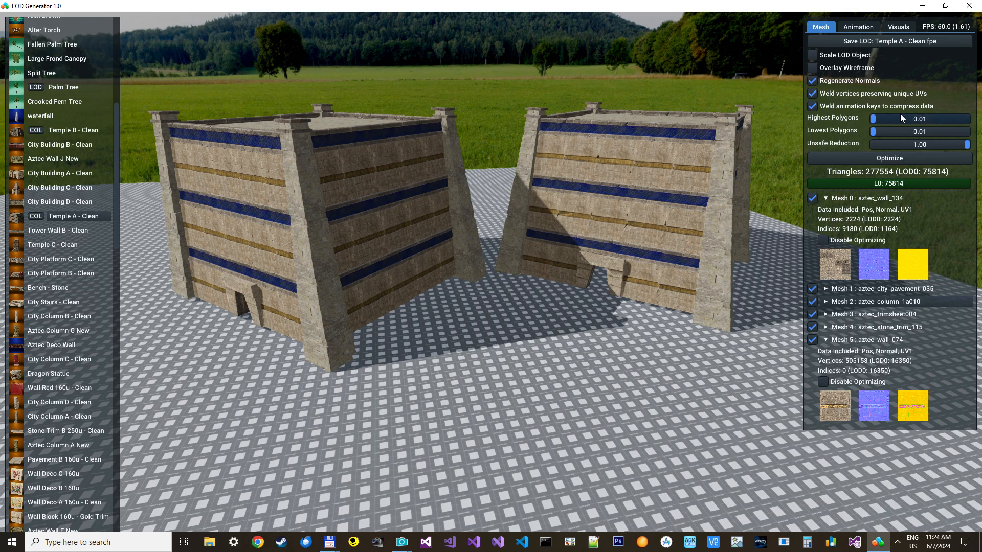
# - Optimize the temple with Highest Polygons at 0.02, and optimize it again with the value at 0.01
pyautogui.click(873, 117)
pyautogui.click(882, 155)
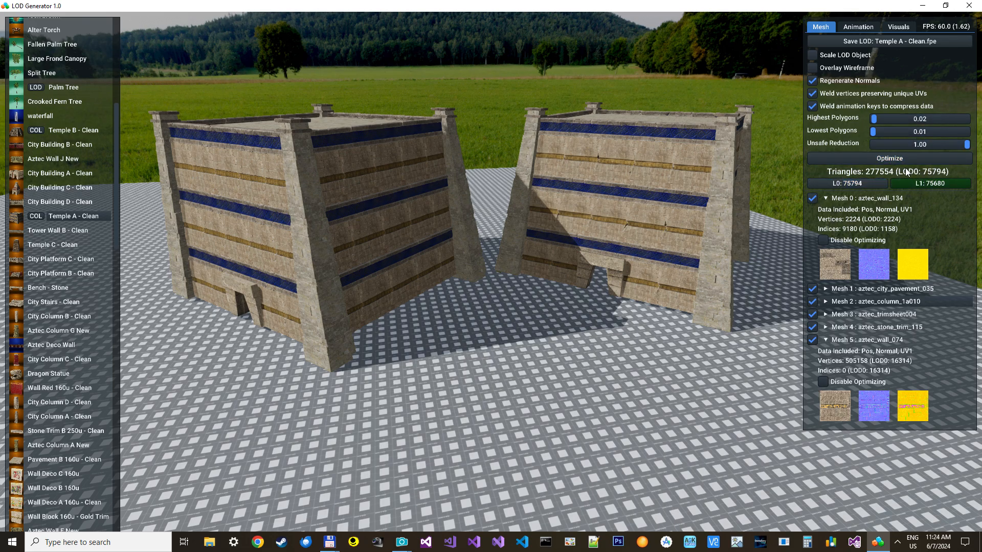
pyautogui.moveTo(874, 117); pyautogui.dragTo(856, 118)
pyautogui.click(886, 158)
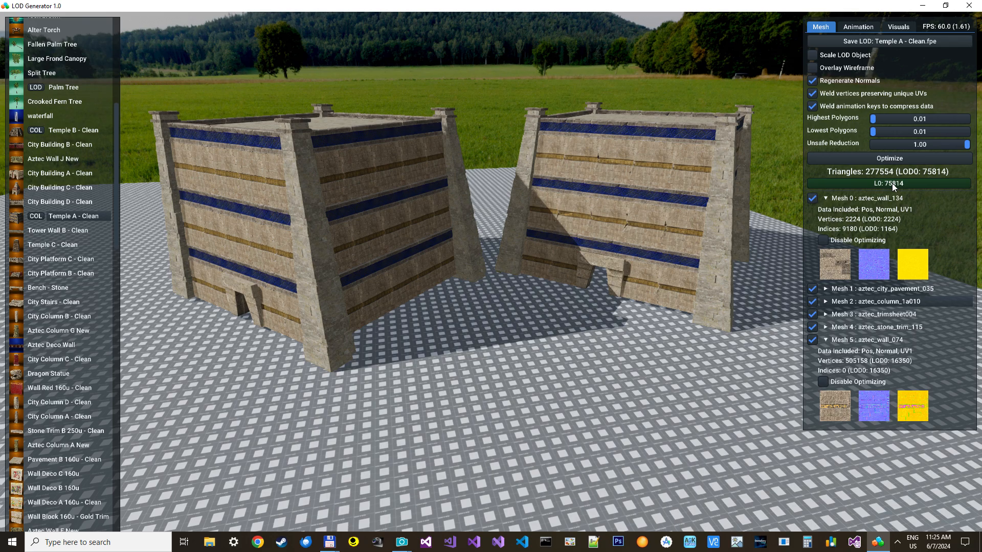
# - Save the LOD for Temple A - Clean and view both temples from farther away
pyautogui.click(884, 41)
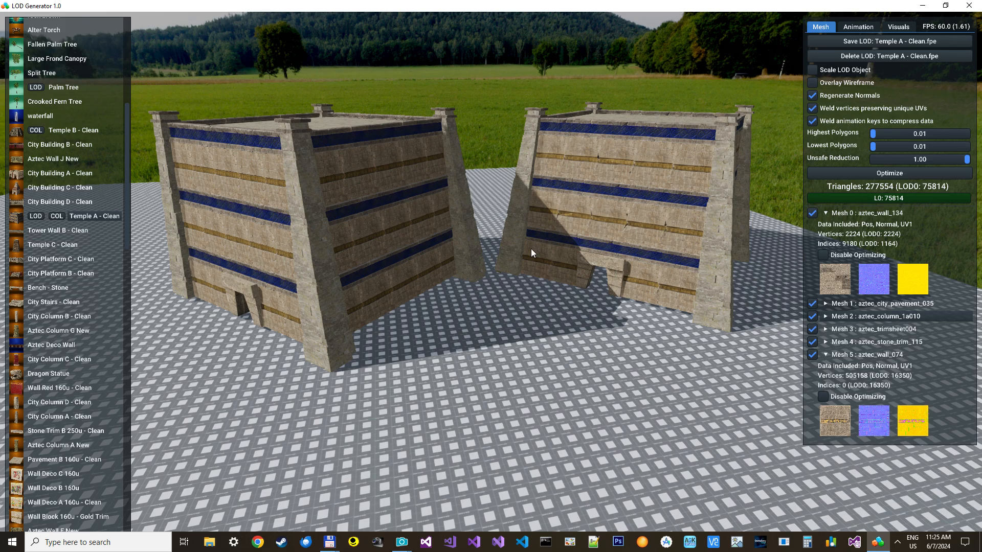
pyautogui.press('s')
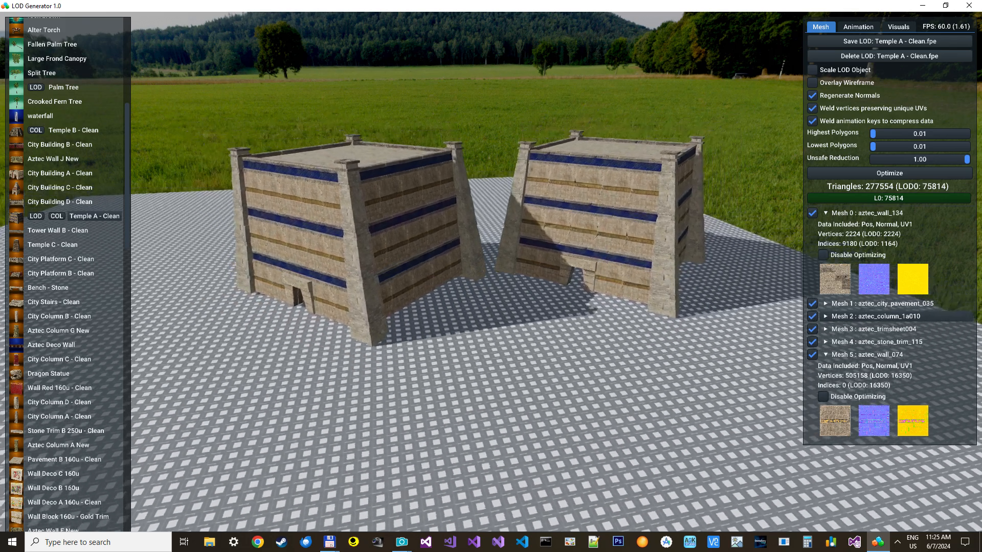
pyautogui.moveTo(532, 249)
pyautogui.mouseDown(button='right')
pyautogui.moveTo(608, 231)
pyautogui.moveTo(532, 248)
pyautogui.mouseUp(button='right')
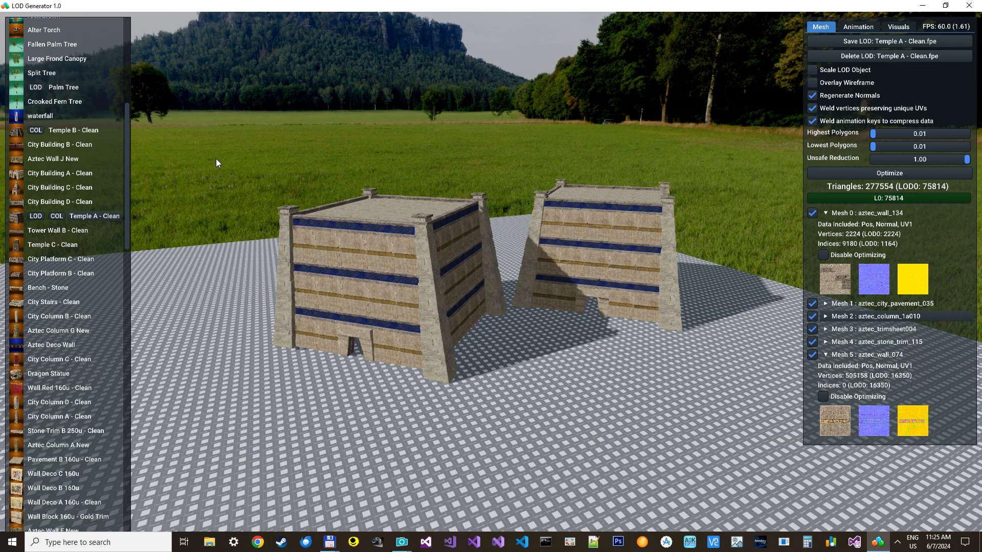
# - Load the objects used in the level file island showdown-PE.fpm from the mapbank folder
pyautogui.moveTo(128, 188); pyautogui.dragTo(142, 73)
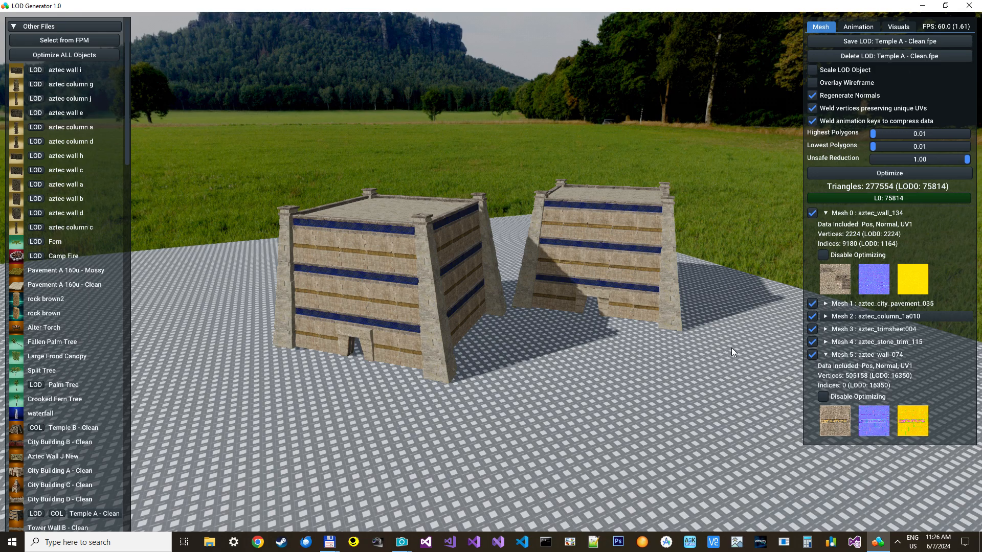
pyautogui.click(87, 40)
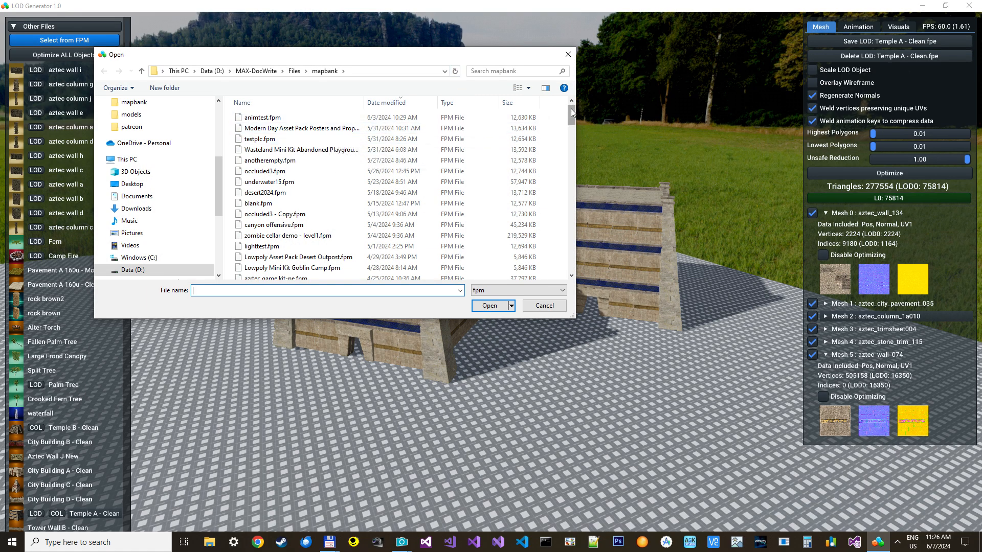
pyautogui.moveTo(571, 112)
pyautogui.mouseDown()
pyautogui.moveTo(572, 132)
pyautogui.moveTo(574, 110)
pyautogui.moveTo(575, 124)
pyautogui.mouseUp()
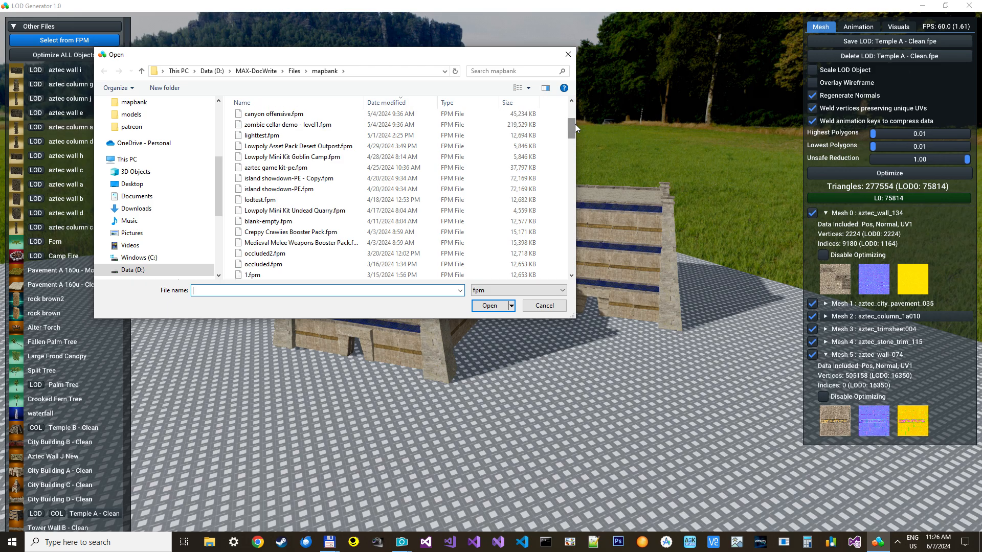
pyautogui.doubleClick(297, 185)
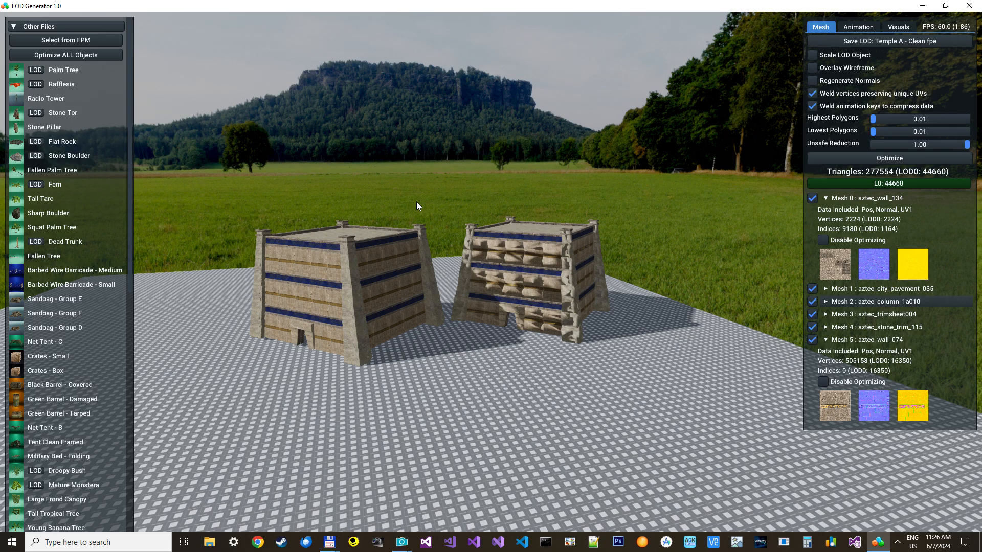
# - Load Palm Tree and turn off Disable Use Count so each listed object shows how often it is used
pyautogui.click(68, 72)
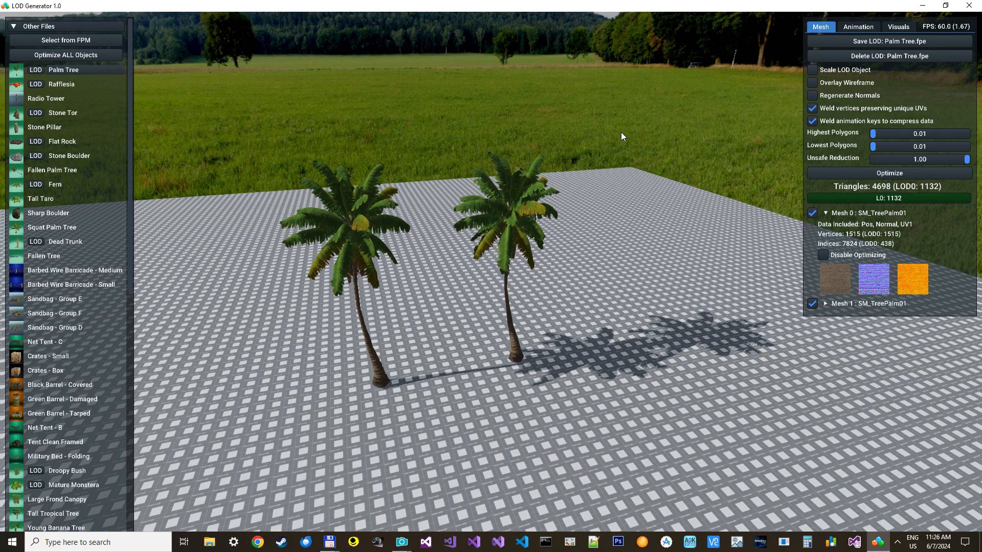
pyautogui.click(899, 26)
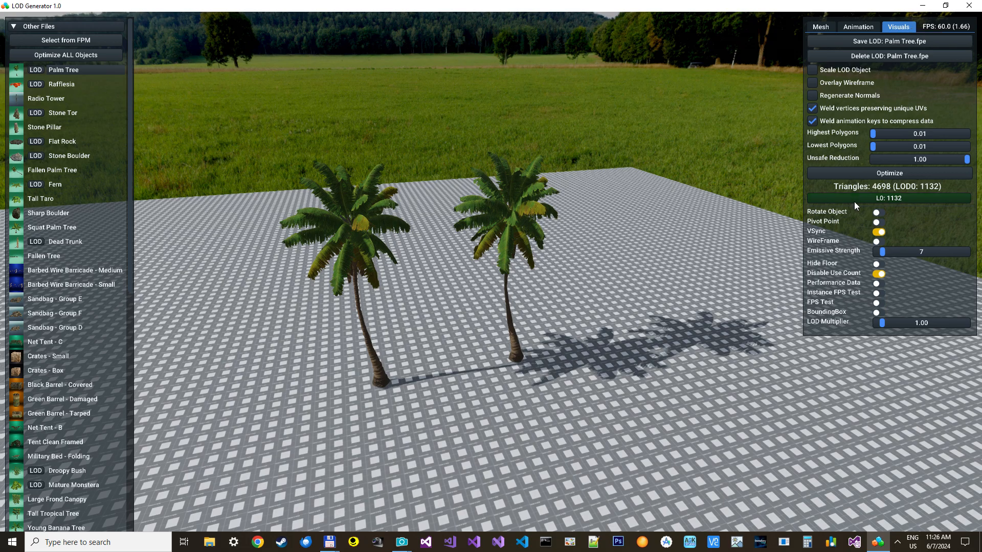
pyautogui.click(878, 274)
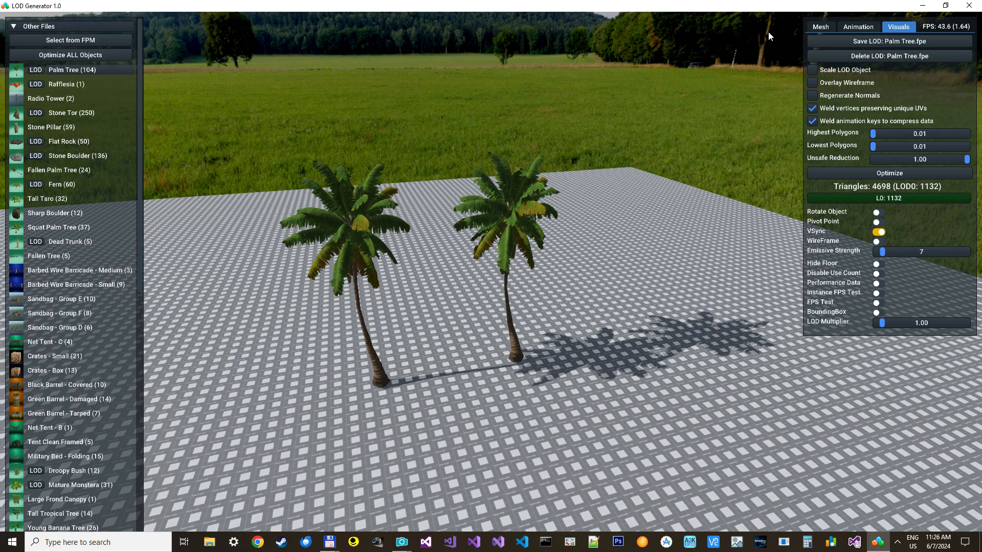
pyautogui.click(816, 29)
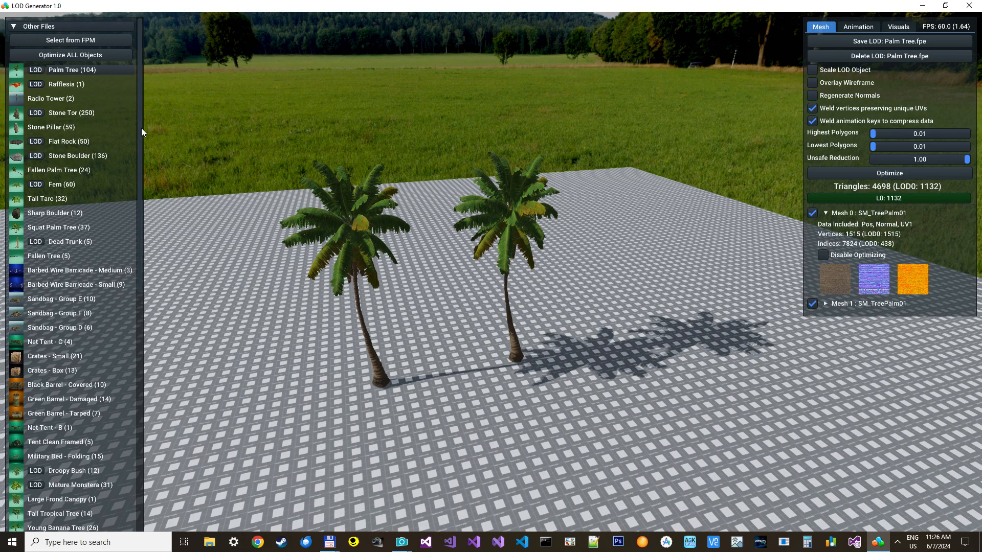
pyautogui.moveTo(141, 128); pyautogui.dragTo(169, 57)
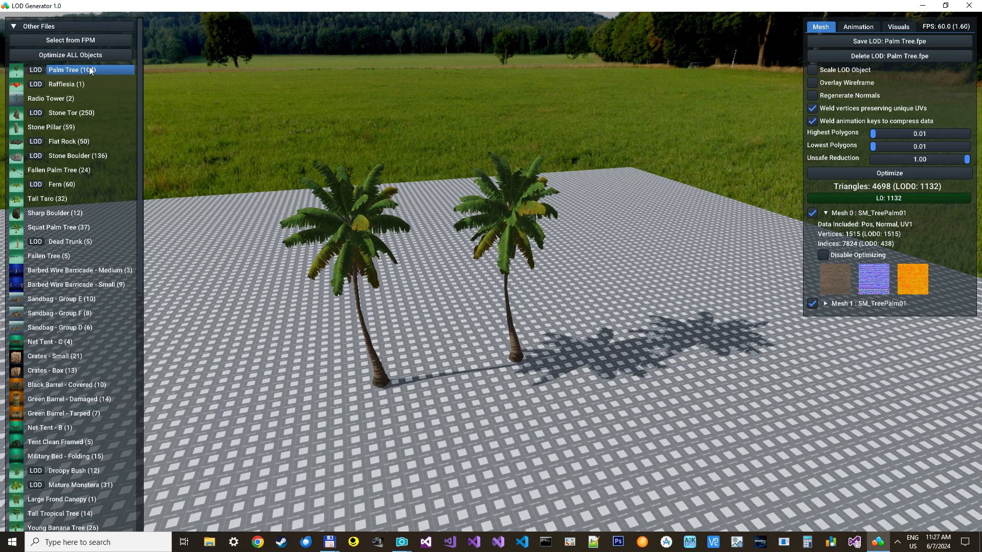
# - Optimize Stone Tor with Highest Polygons at 1.00 and compare its L3 level with the original up close
pyautogui.click(72, 113)
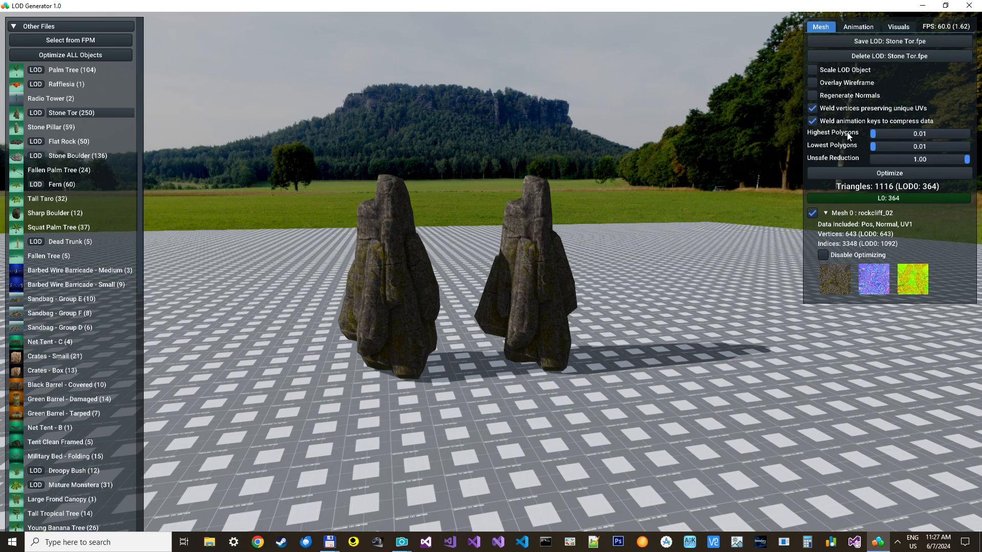
pyautogui.moveTo(872, 134); pyautogui.dragTo(966, 134)
pyautogui.click(897, 171)
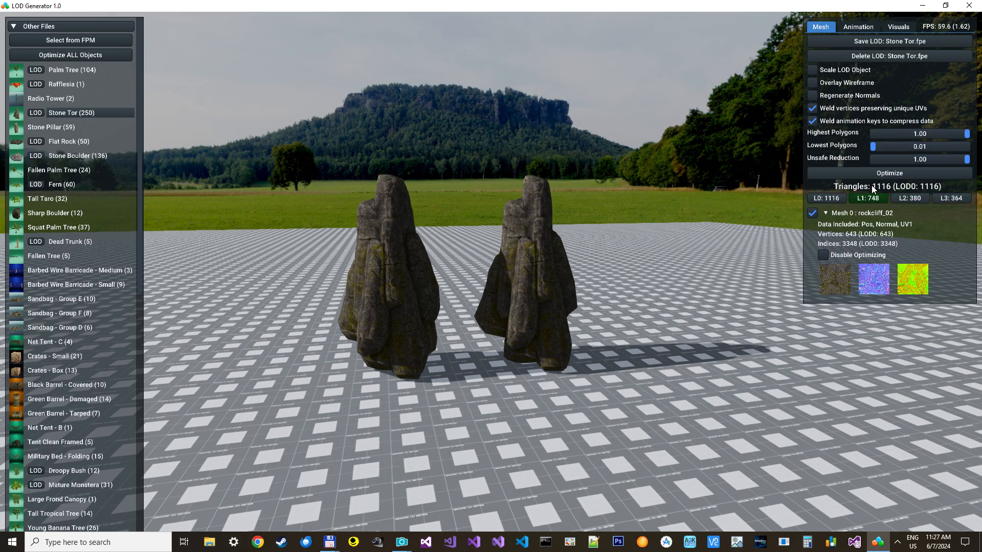
pyautogui.click(954, 200)
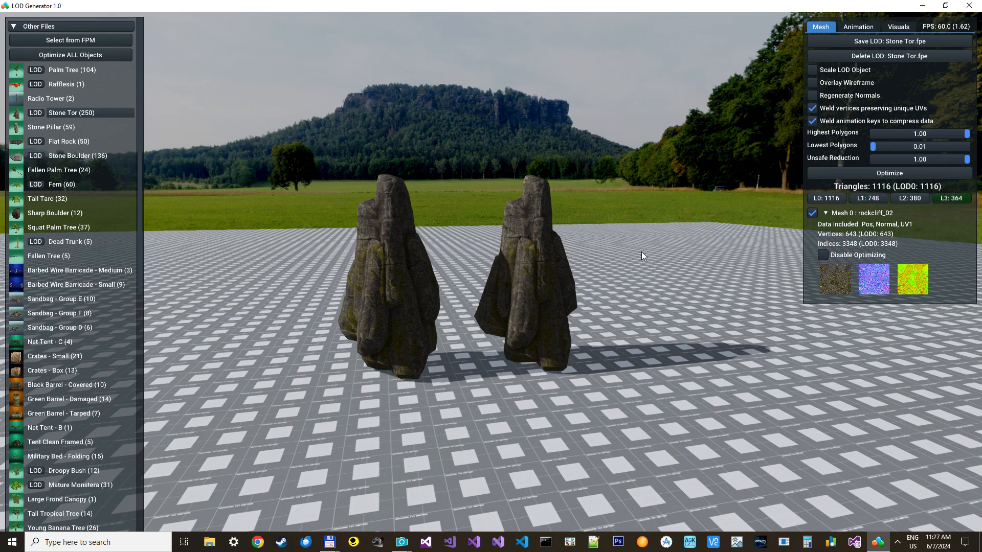
pyautogui.scroll(5, 641, 252)
pyautogui.moveTo(641, 251); pyautogui.dragTo(611, 244, button='right')
pyautogui.scroll(-3, 593, 246)
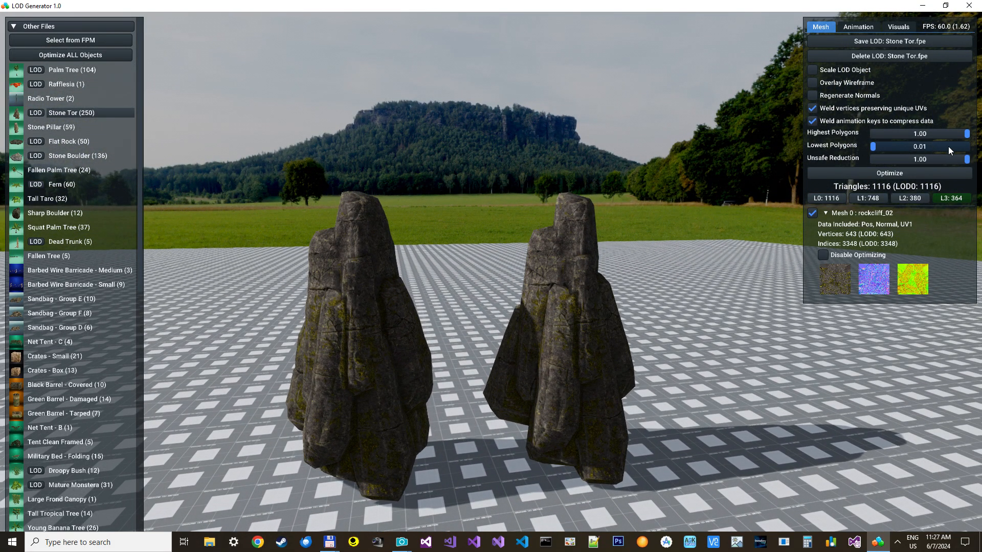
# - Optimize Stone Tor with Highest Polygons at 0.01 and save its LOD over the existing one
pyautogui.moveTo(967, 133); pyautogui.dragTo(844, 132)
pyautogui.click(890, 174)
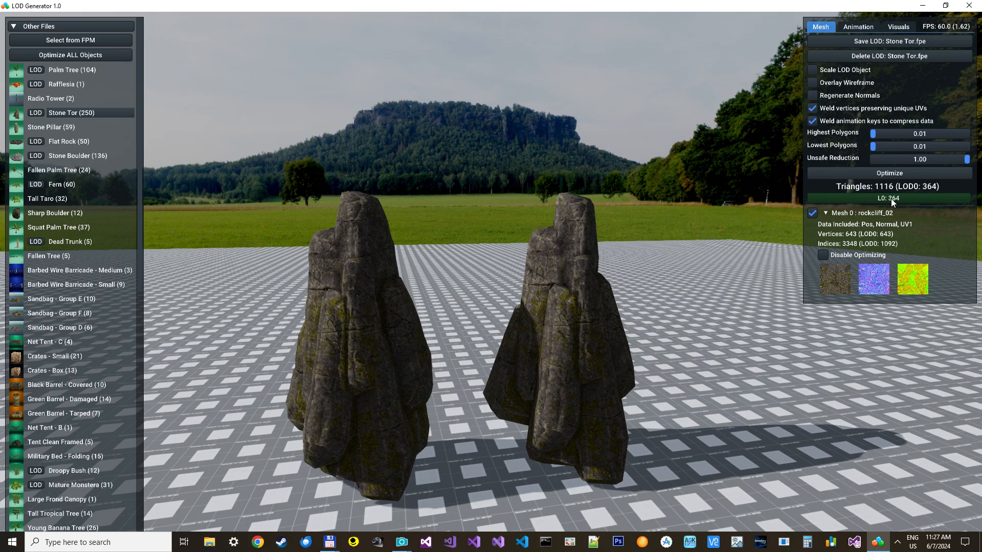
pyautogui.click(881, 45)
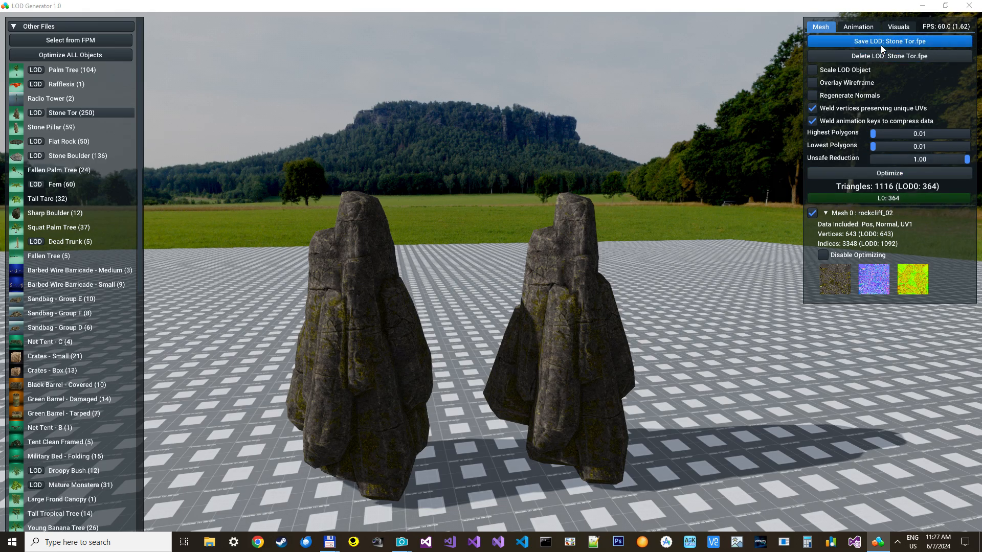
pyautogui.click(503, 306)
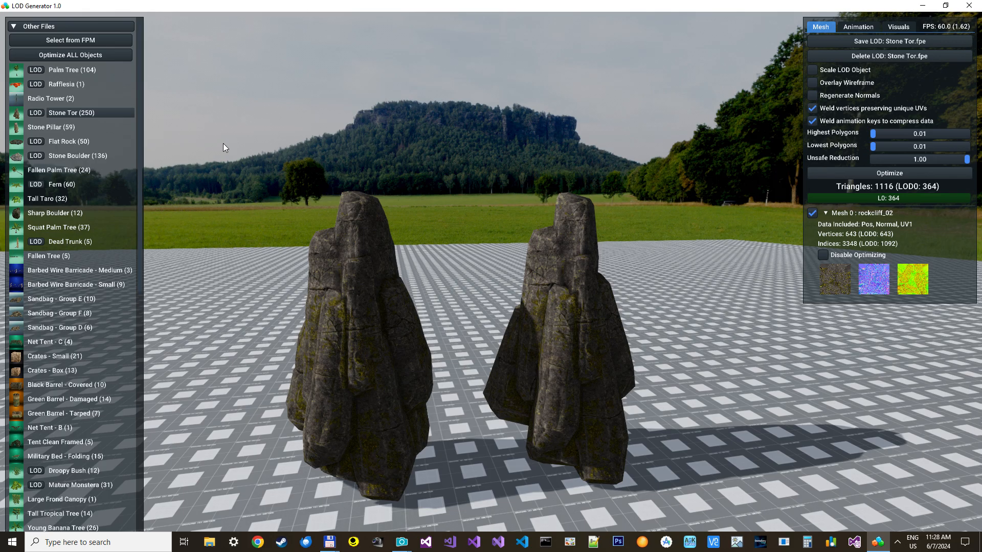
# - Load Stone Boulder and optimize it with Highest Polygons at 1.00
pyautogui.click(86, 155)
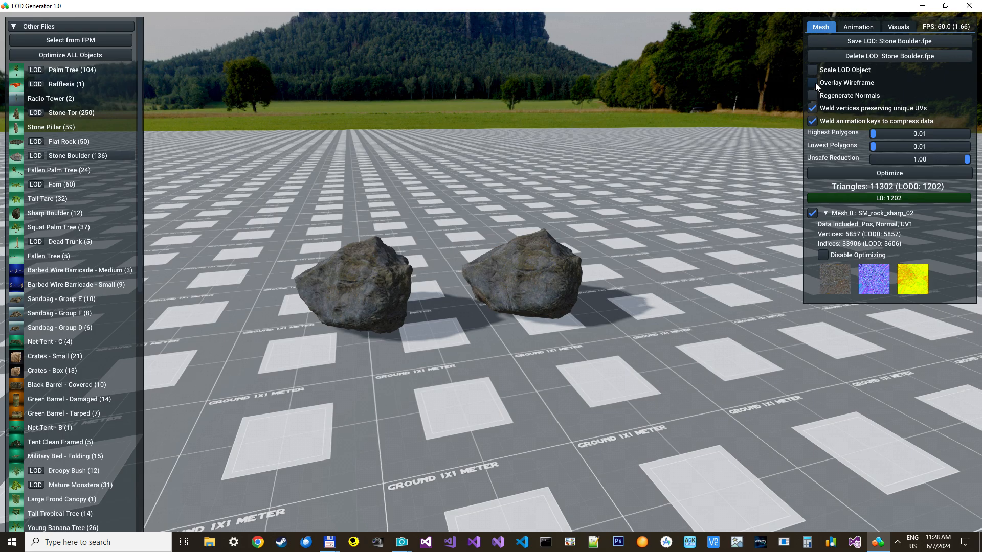
pyautogui.moveTo(890, 132); pyautogui.dragTo(969, 134)
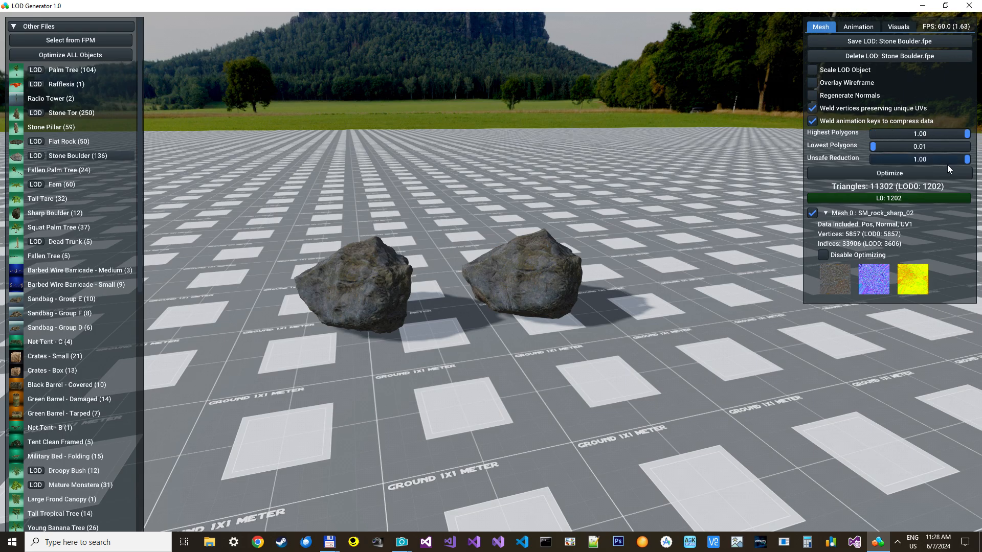
pyautogui.click(904, 174)
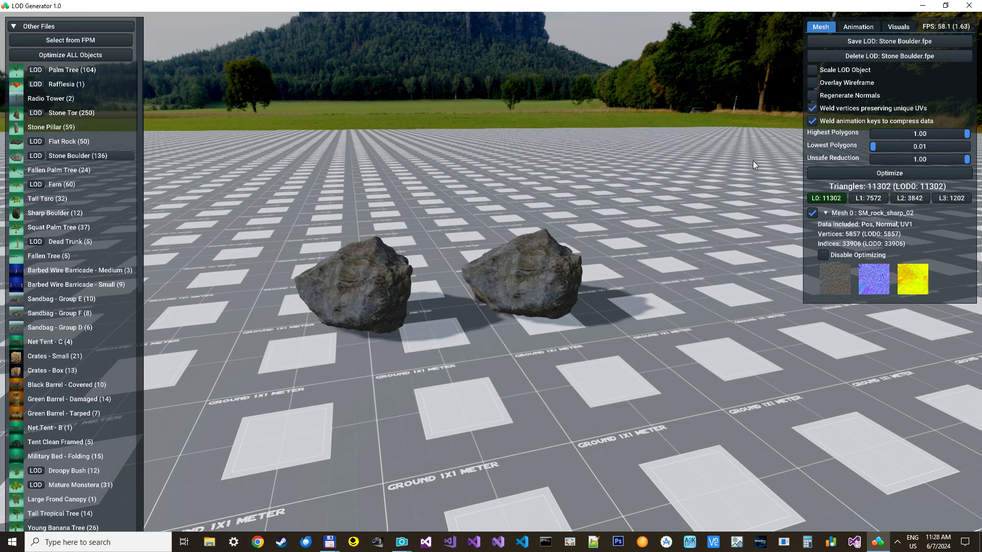
# - Overlay the wireframe on Stone Boulder and step through its L1, L2 and L3 levels to compare mesh density
pyautogui.click(814, 82)
pyautogui.moveTo(575, 254); pyautogui.dragTo(542, 250, button='right')
pyautogui.press('w')
pyautogui.press('s')
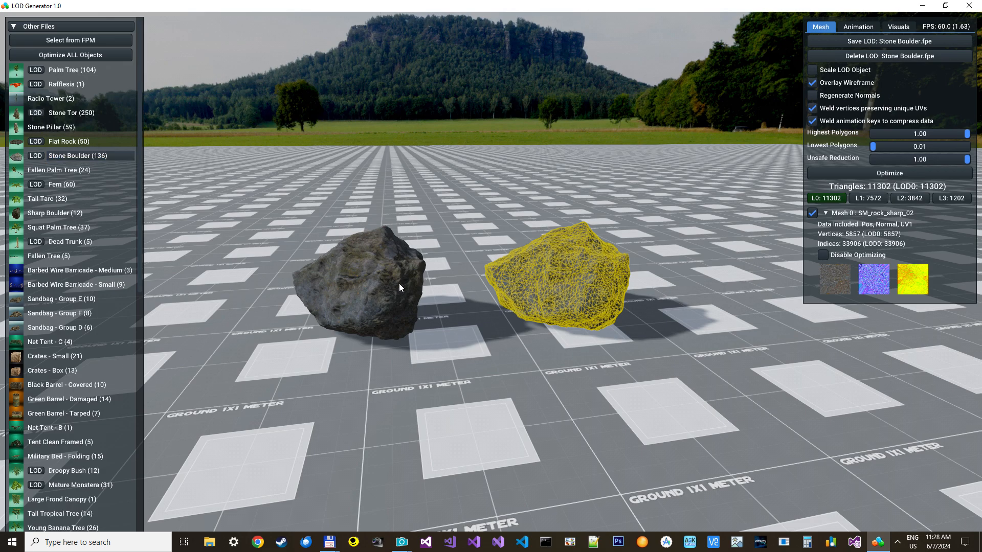
pyautogui.click(878, 199)
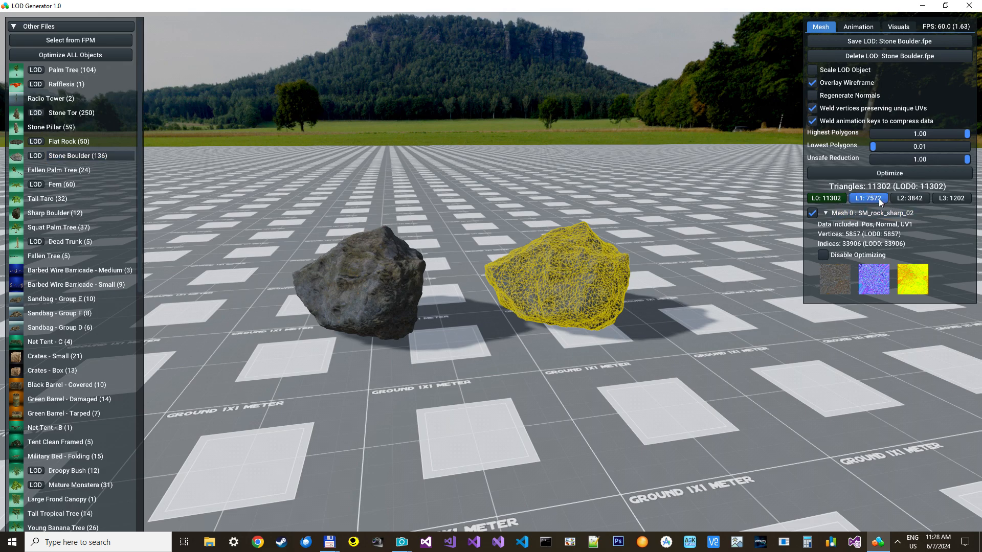
pyautogui.click(907, 199)
pyautogui.click(951, 198)
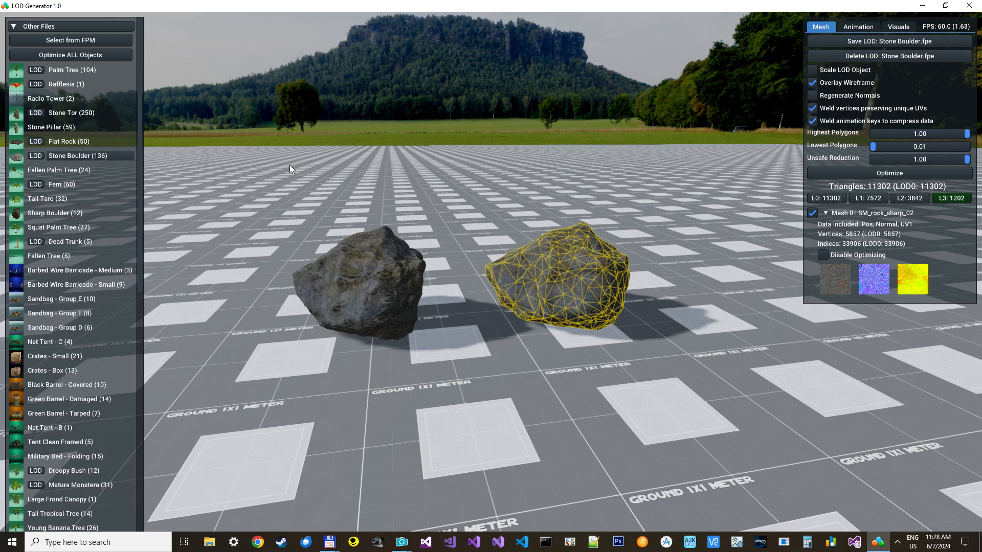
# - Hide the wireframe overlay and examine Stone Boulder's L3 level against the original up close
pyautogui.click(105, 156)
pyautogui.click(809, 85)
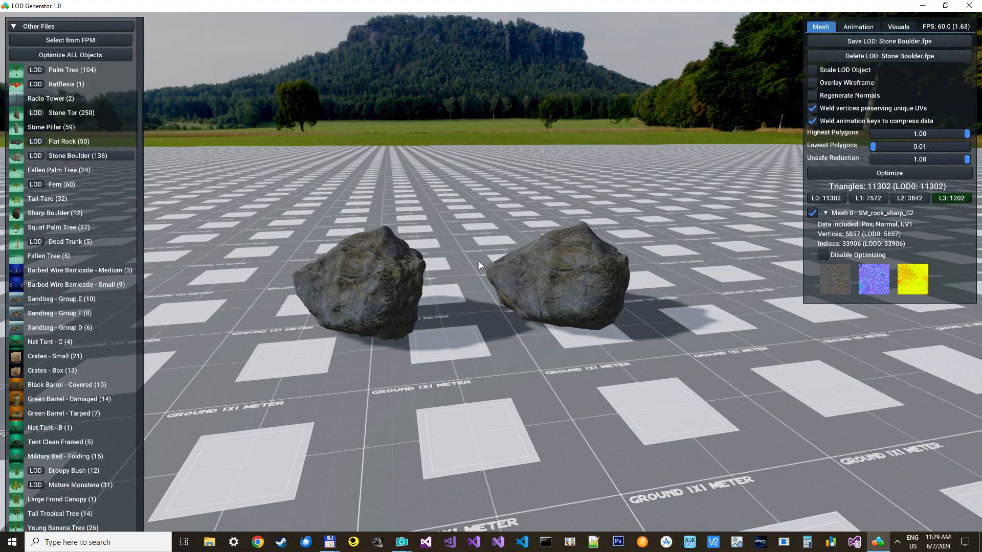
pyautogui.moveTo(479, 261); pyautogui.dragTo(506, 226, button='right')
pyautogui.press('d')
pyautogui.press('w')
pyautogui.press('s')
pyautogui.press('a')
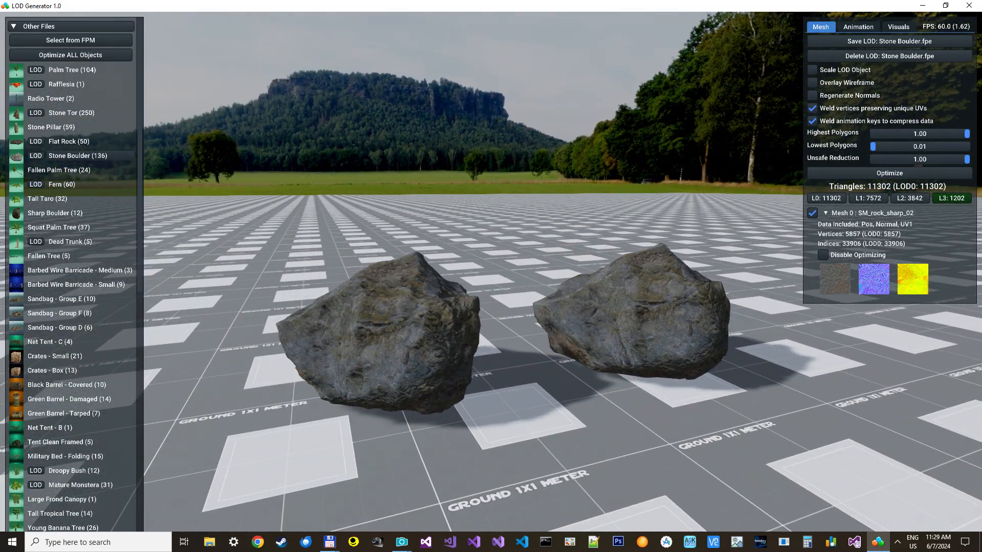
pyautogui.press('w')
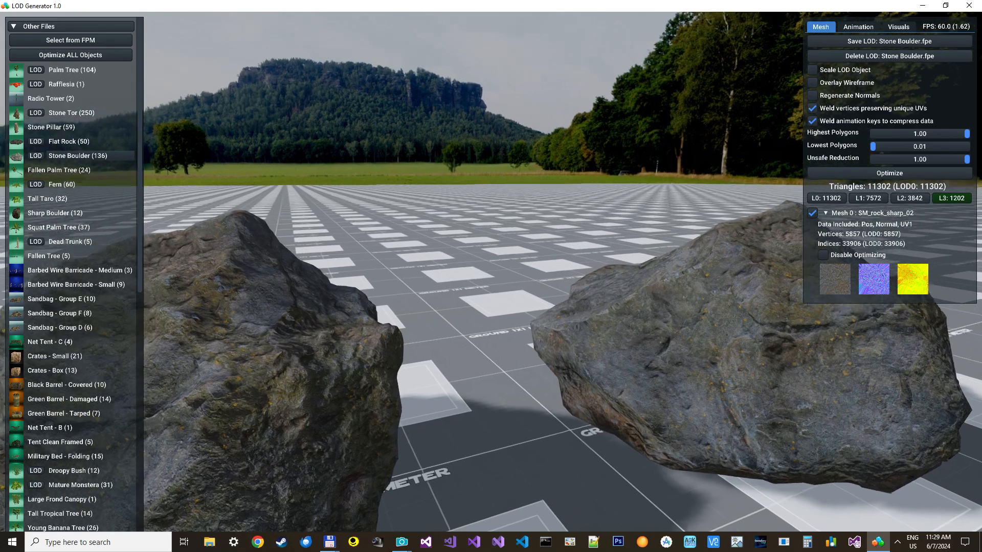
# - Examine Stone Boulder's L0 to L3 levels beside the original from near and far viewing distances
pyautogui.press('s')
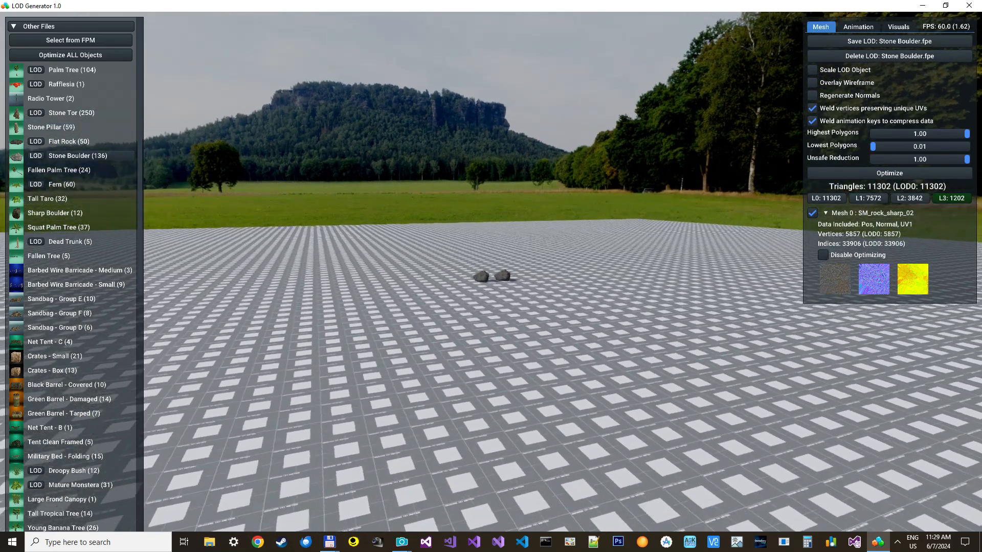
pyautogui.press('w')
pyautogui.press('s')
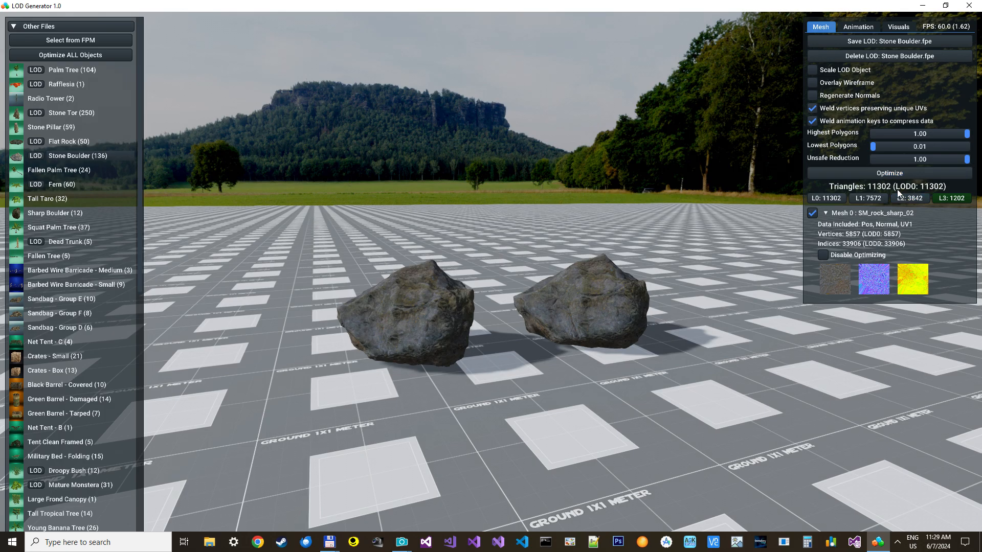
pyautogui.click(906, 199)
pyautogui.click(826, 199)
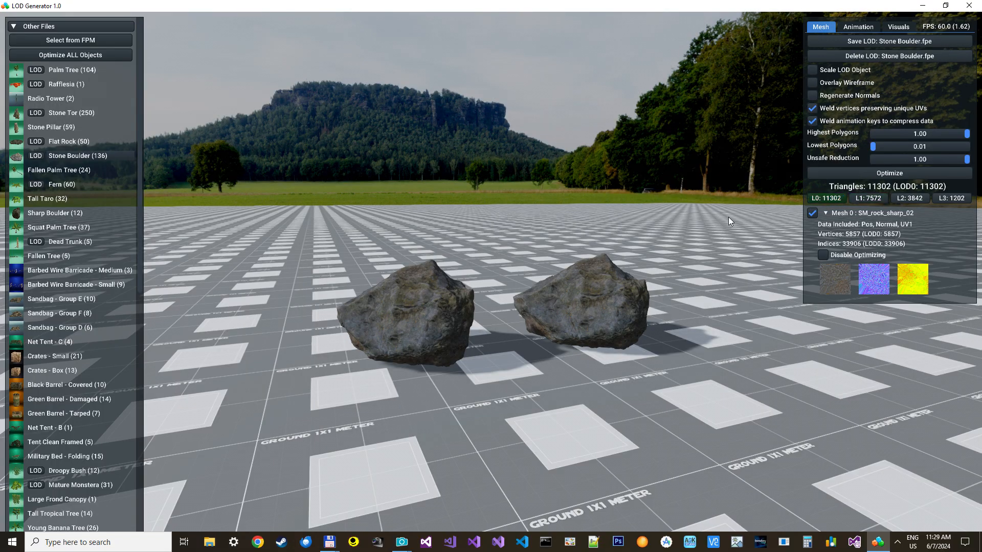
pyautogui.moveTo(728, 217); pyautogui.dragTo(686, 232, button='right')
pyautogui.press('s')
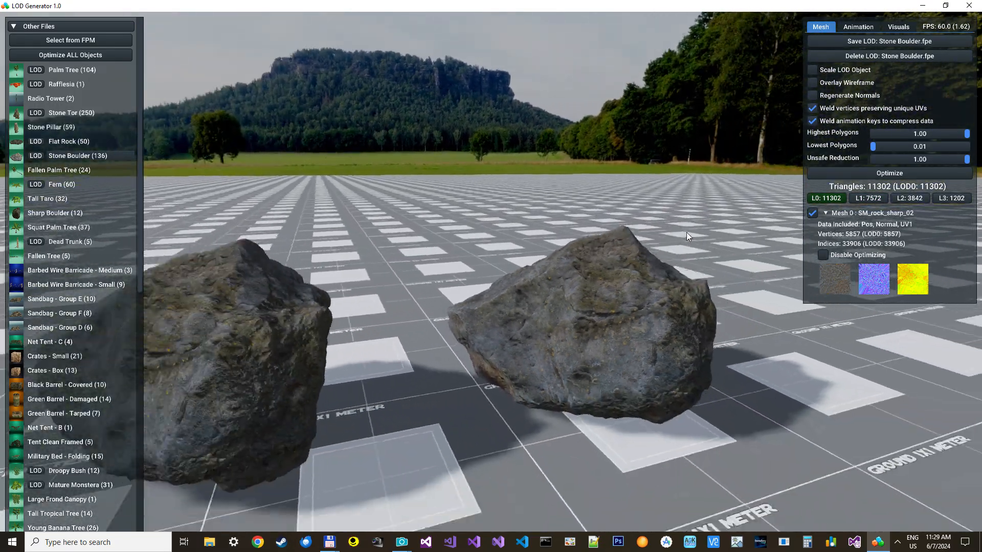
pyautogui.scroll(-10, 651, 229)
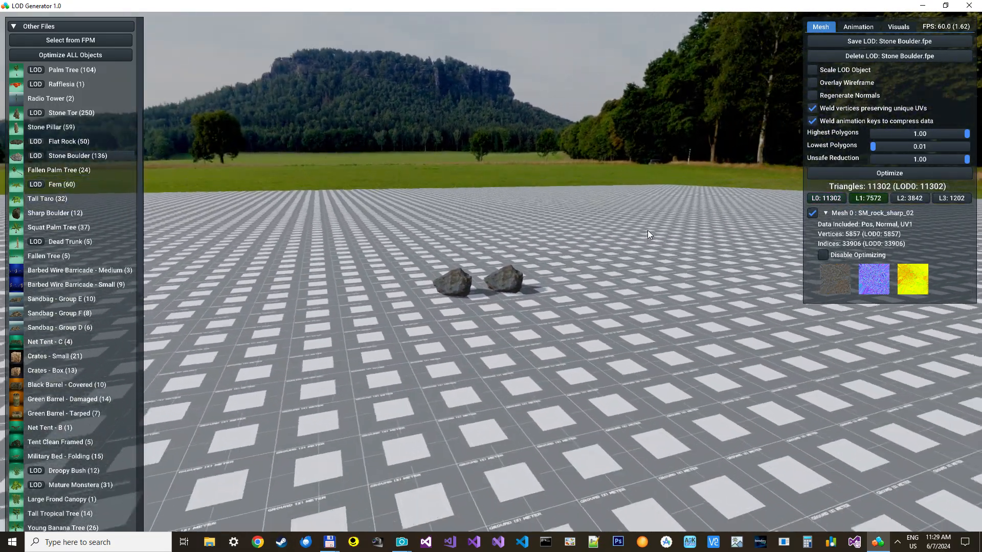
pyautogui.scroll(10, 643, 232)
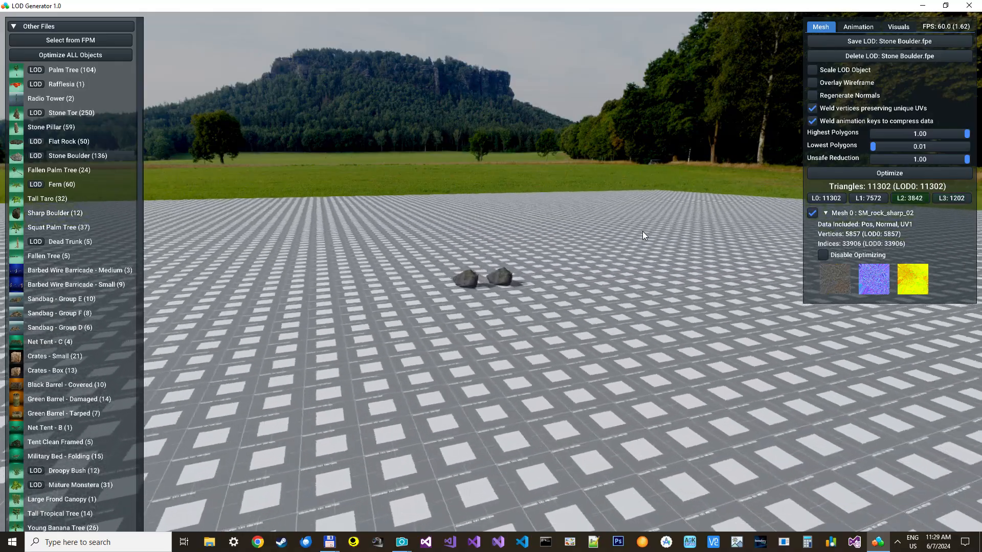
pyautogui.scroll(-10, 642, 233)
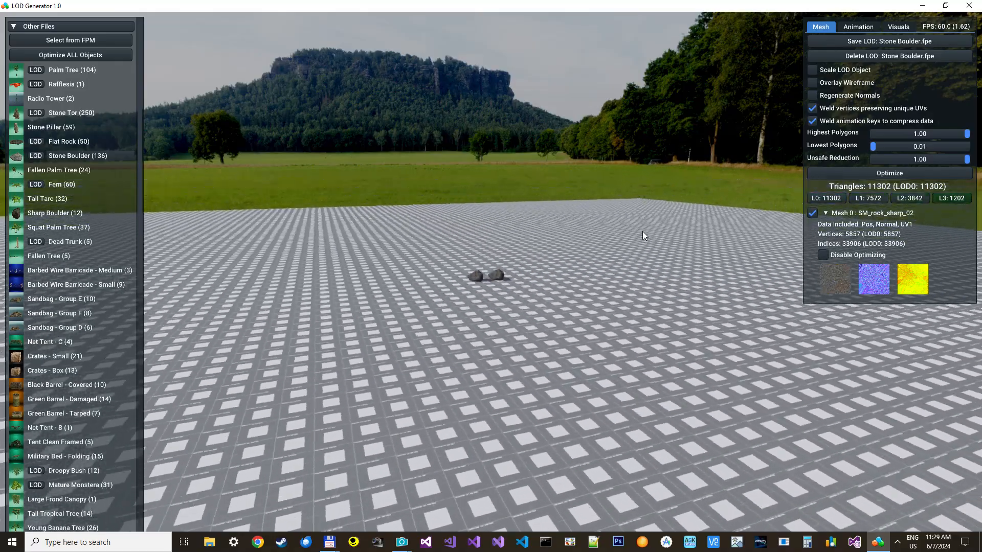
pyautogui.scroll(10, 643, 233)
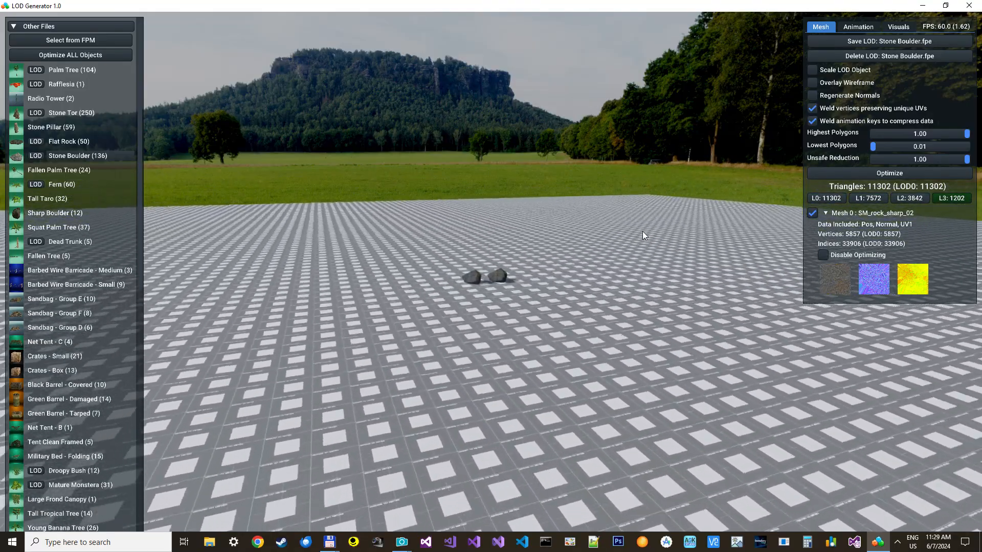
pyautogui.scroll(3, 634, 237)
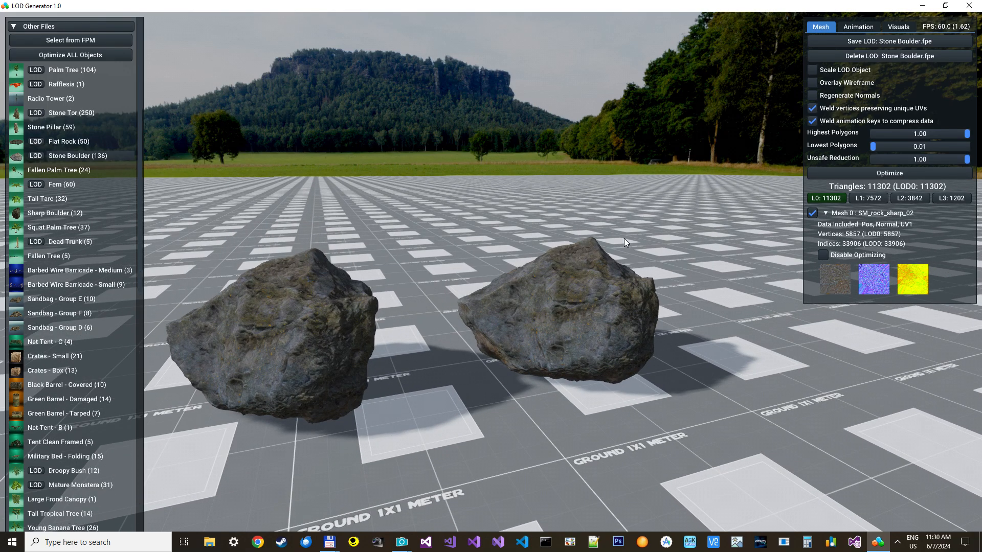
# - Set Highest Polygons to 0.80 and optimize Stone Boulder
pyautogui.doubleClick(930, 135)
pyautogui.write('0.8')
pyautogui.press('Return')
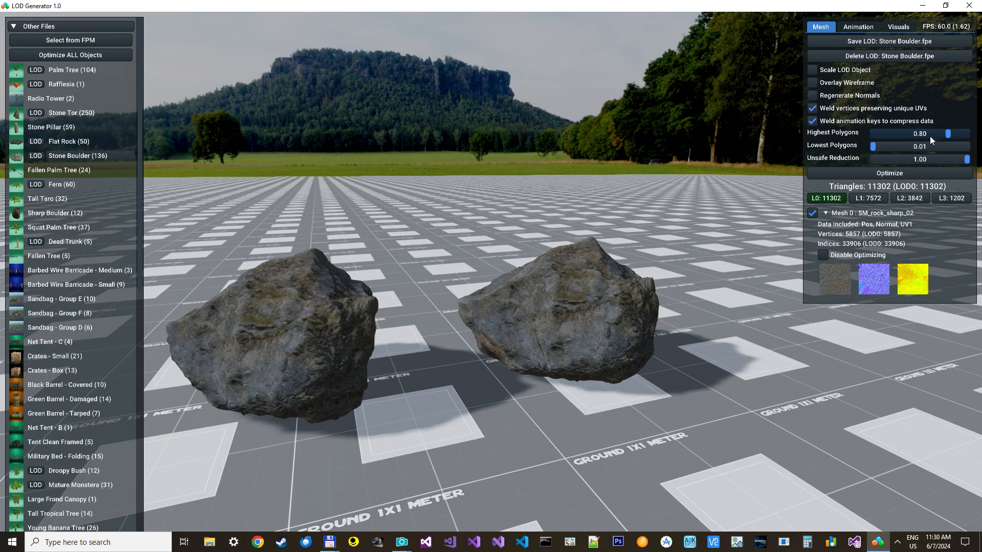
pyautogui.click(897, 170)
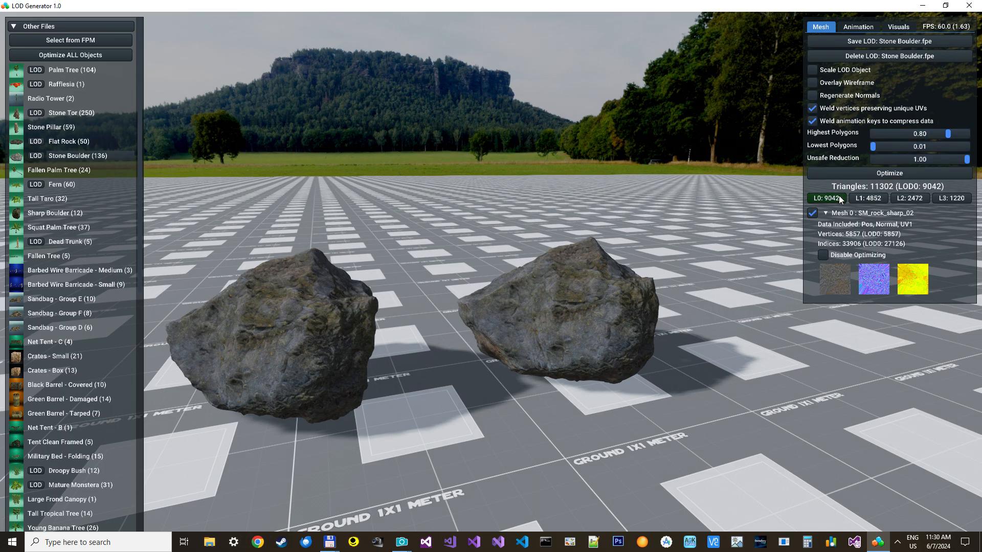
# - Examine the optimized Stone Boulder's L0 level against the original up close and from several sides
pyautogui.scroll(-5, 564, 261)
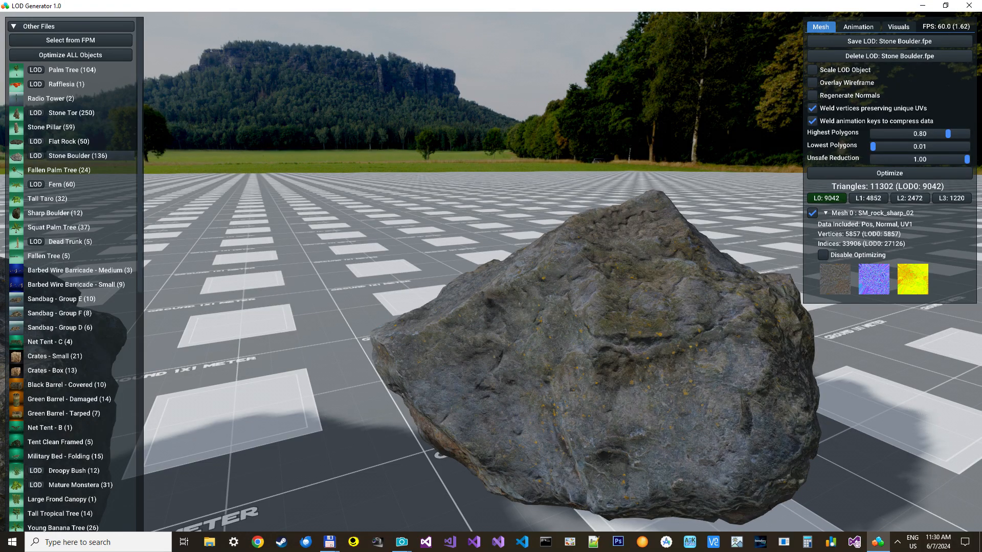
pyautogui.press('s')
pyautogui.press('a')
pyautogui.moveTo(563, 261)
pyautogui.mouseDown(button='right')
pyautogui.moveTo(675, 260)
pyautogui.moveTo(562, 255)
pyautogui.mouseUp(button='right')
pyautogui.press('d')
pyautogui.press('a')
pyautogui.press('w')
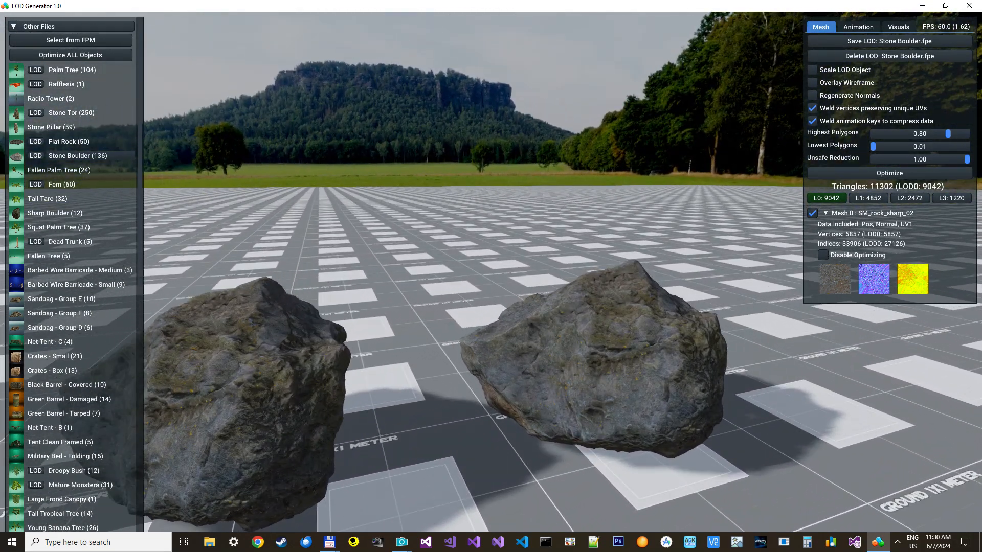
pyautogui.press('s')
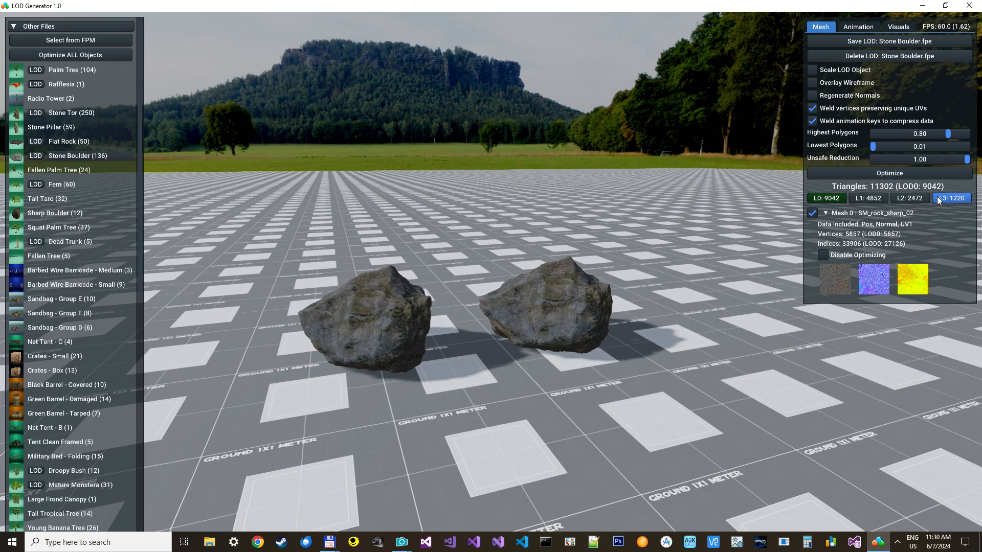
# - Set Unsafe Reduction to 0.01, optimize Stone Boulder again and display its L3 level
pyautogui.click(966, 160)
pyautogui.moveTo(966, 159); pyautogui.dragTo(805, 156)
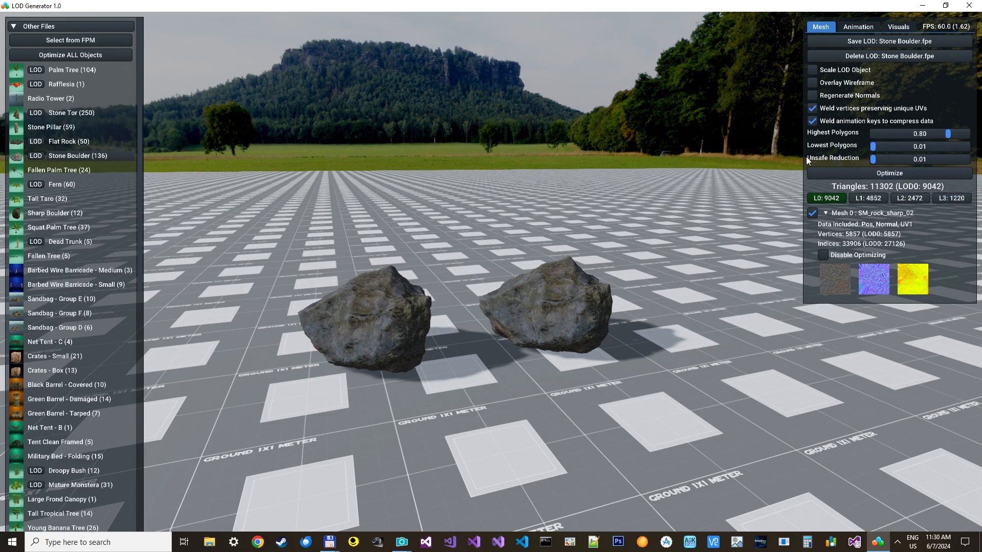
pyautogui.click(886, 174)
pyautogui.click(953, 197)
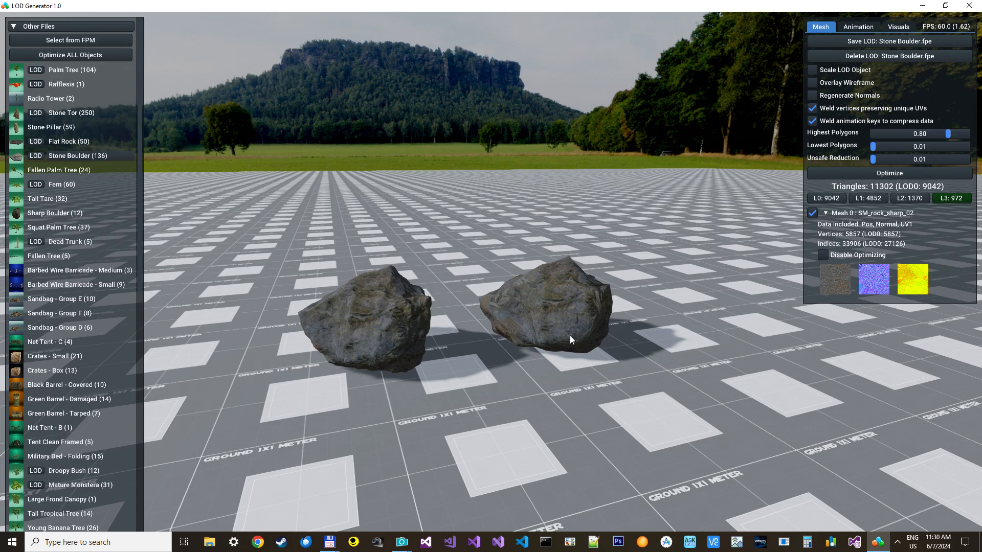
# - Compare the surface texture around the side of Stone Boulder across levels L0, L1, L2 and L3 up close
pyautogui.moveTo(569, 335)
pyautogui.mouseDown(button='right')
pyautogui.moveTo(603, 358)
pyautogui.moveTo(695, 362)
pyautogui.moveTo(564, 327)
pyautogui.moveTo(572, 334)
pyautogui.mouseUp(button='right')
pyautogui.press('w')
pyautogui.press('a')
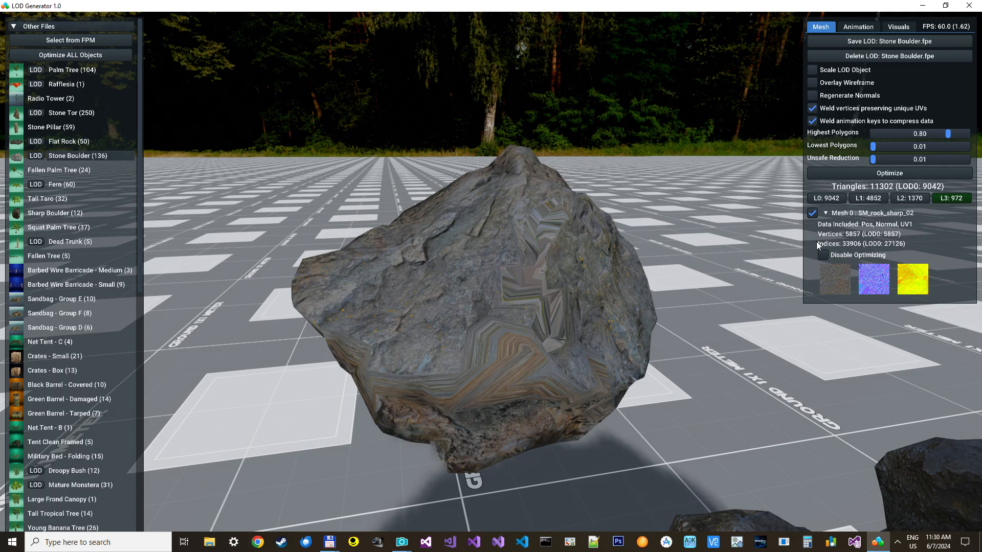
pyautogui.click(916, 198)
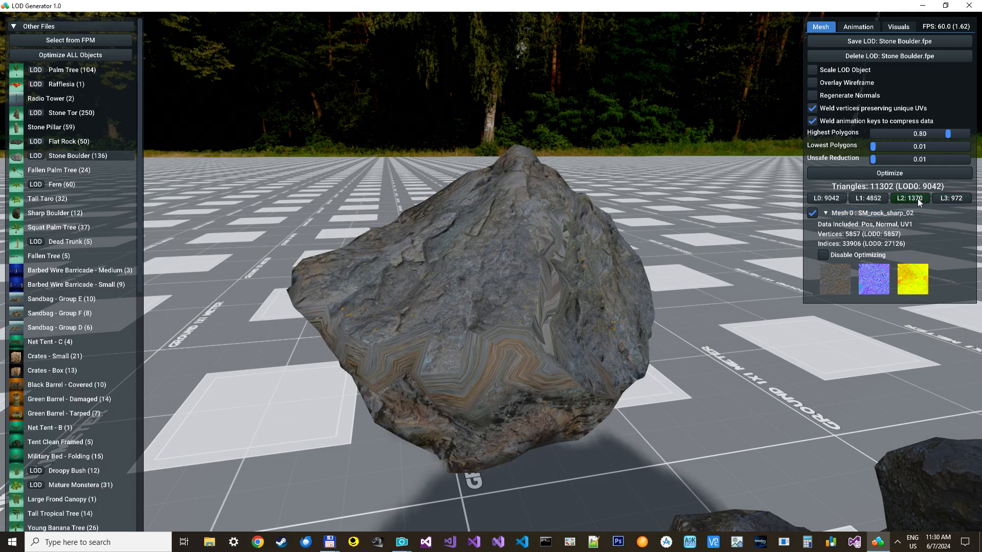
pyautogui.click(950, 199)
pyautogui.click(919, 199)
pyautogui.click(868, 202)
pyautogui.click(838, 200)
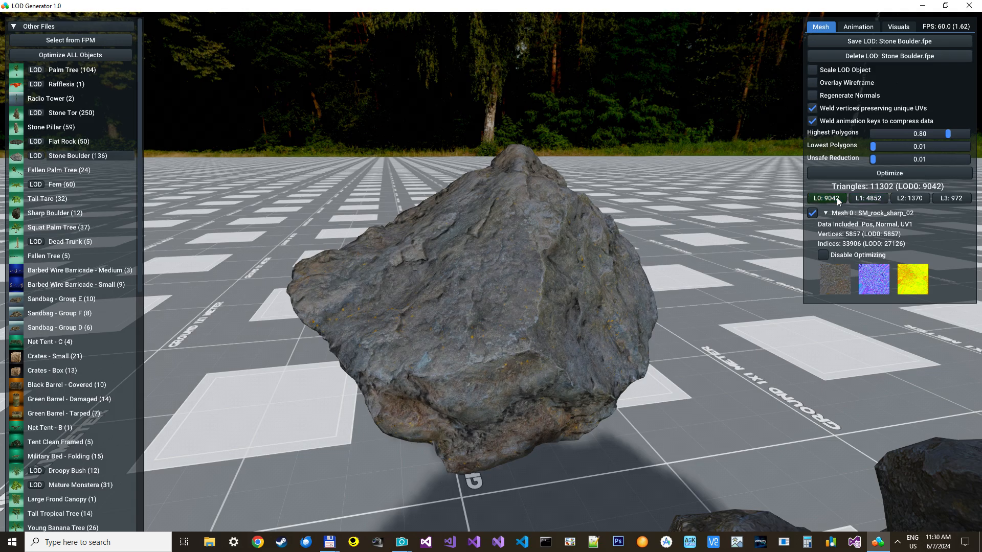
pyautogui.click(868, 198)
pyautogui.click(910, 199)
pyautogui.click(951, 198)
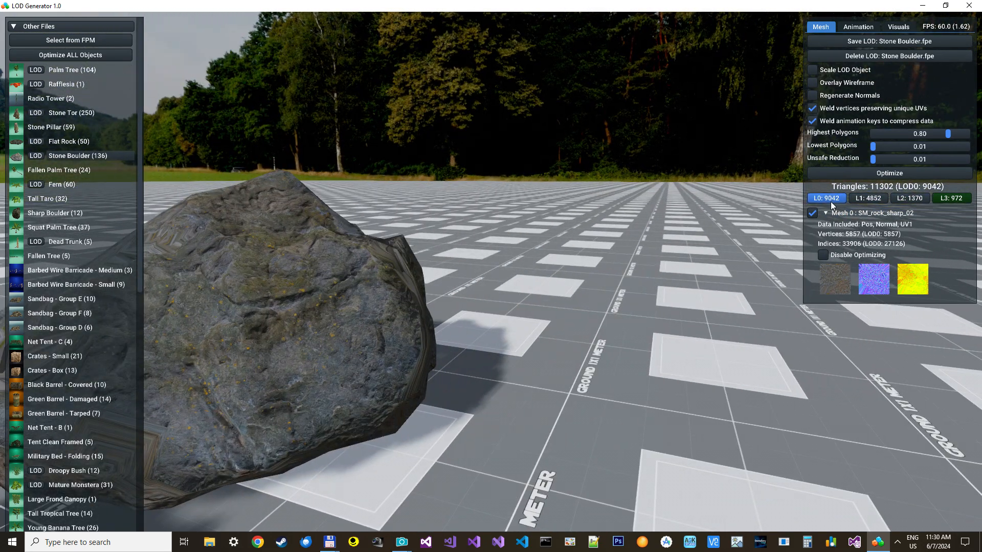
# - Compare Stone Boulder's L0 and L3 texture from another angle, ending on L0 with both boulders in view
pyautogui.click(829, 199)
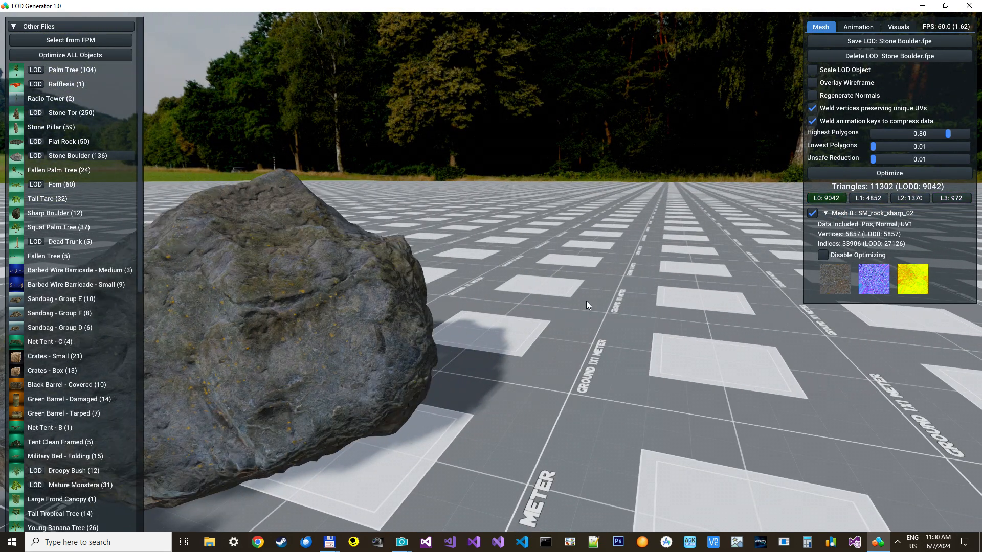
pyautogui.moveTo(587, 301); pyautogui.dragTo(567, 307, button='right')
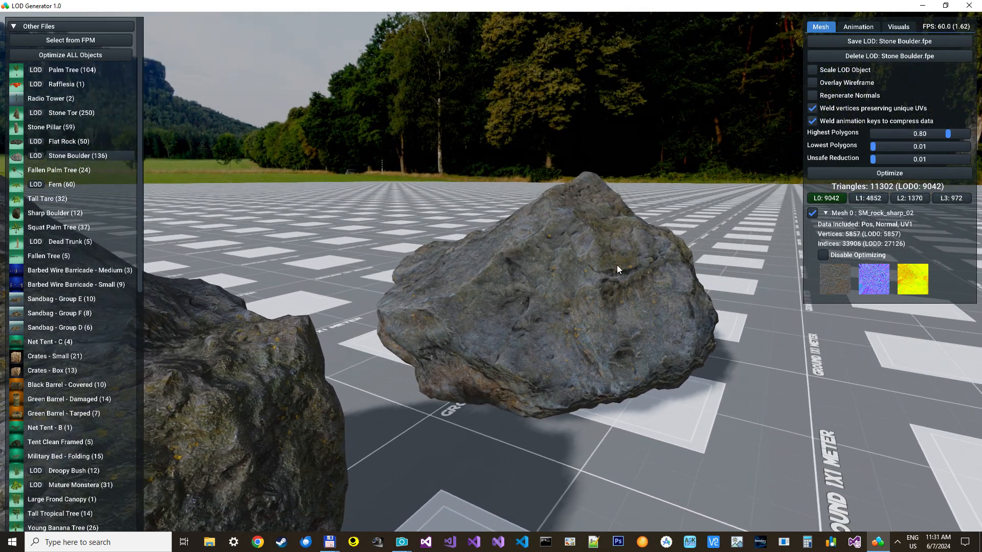
pyautogui.click(960, 199)
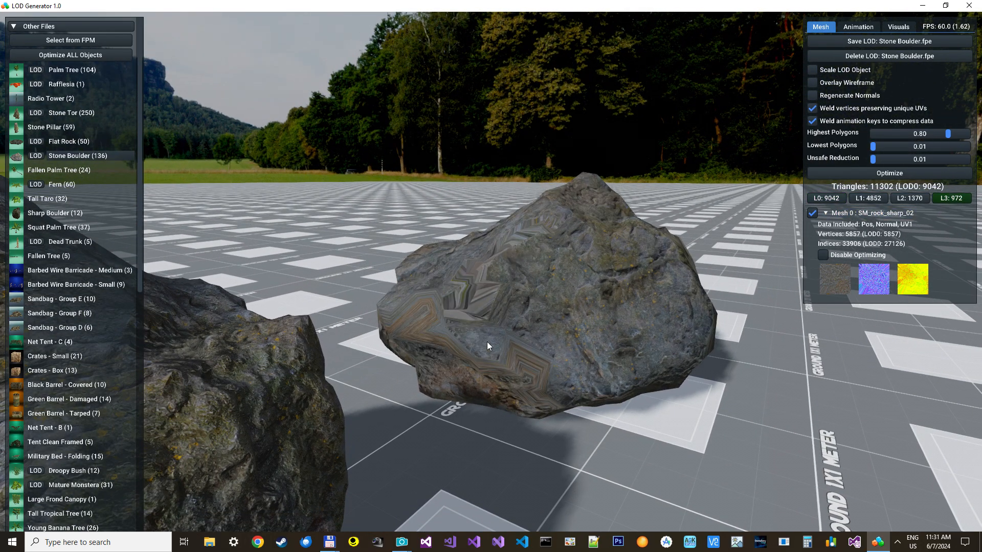
pyautogui.click(828, 201)
pyautogui.moveTo(634, 245); pyautogui.dragTo(578, 244, button='right')
pyautogui.press('s')
pyautogui.press('s')
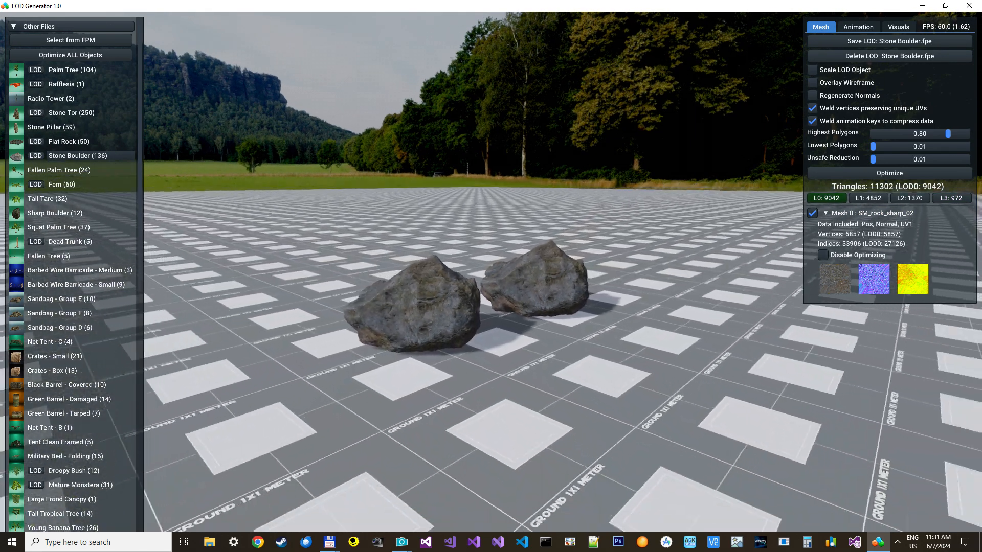
# - Examine Stone Boulder's L1 and L2 levels at a distance and inspect the L2 texture up close
pyautogui.press('s')
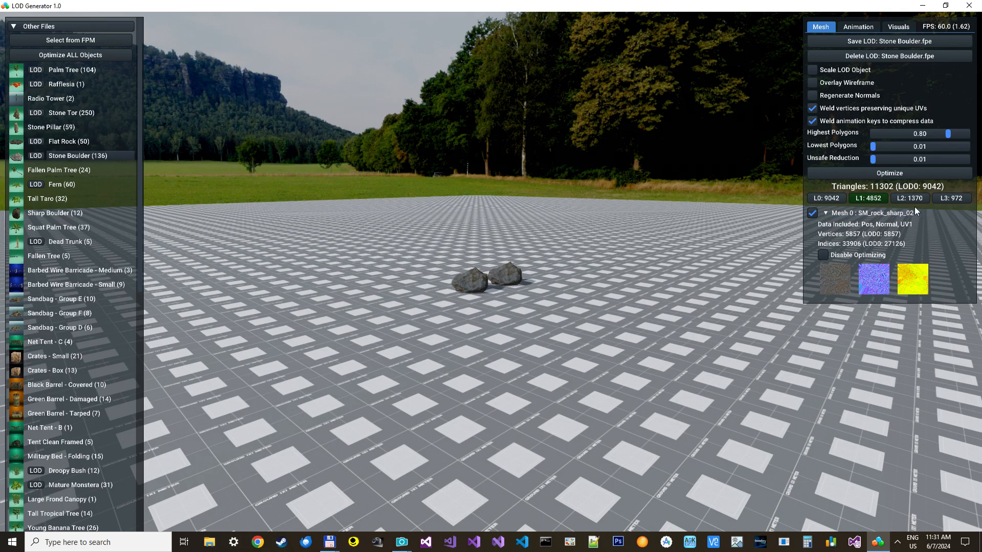
pyautogui.press('s')
pyautogui.press('s')
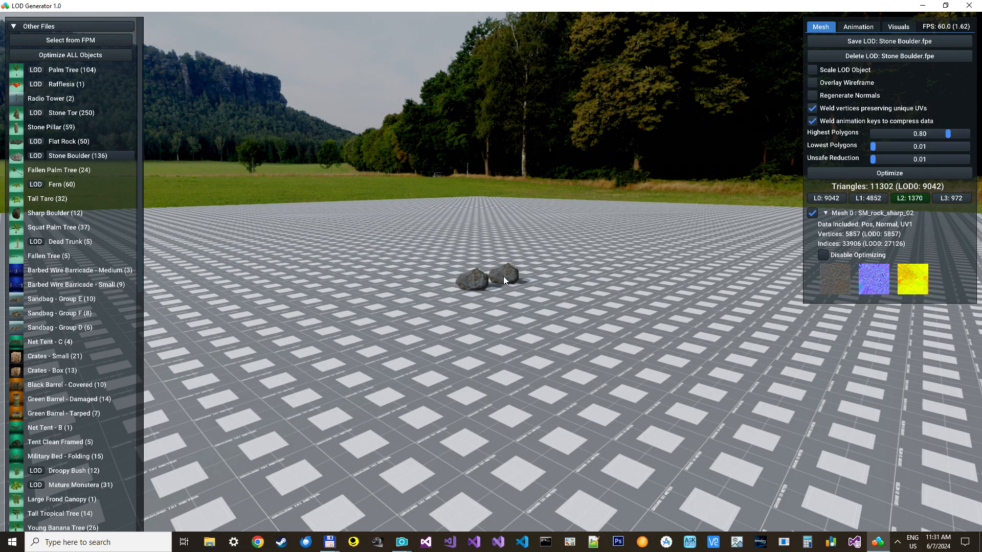
pyautogui.press('w')
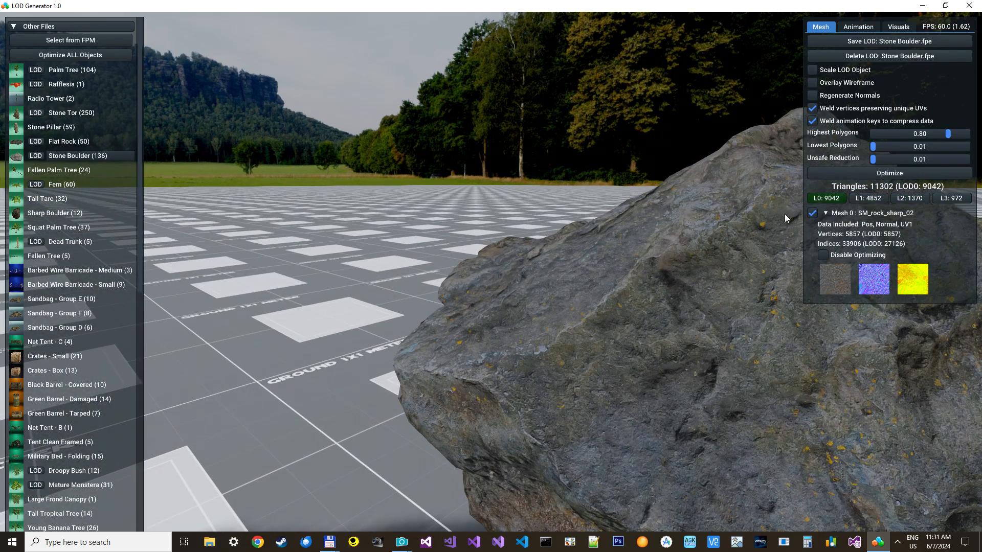
pyautogui.click(913, 198)
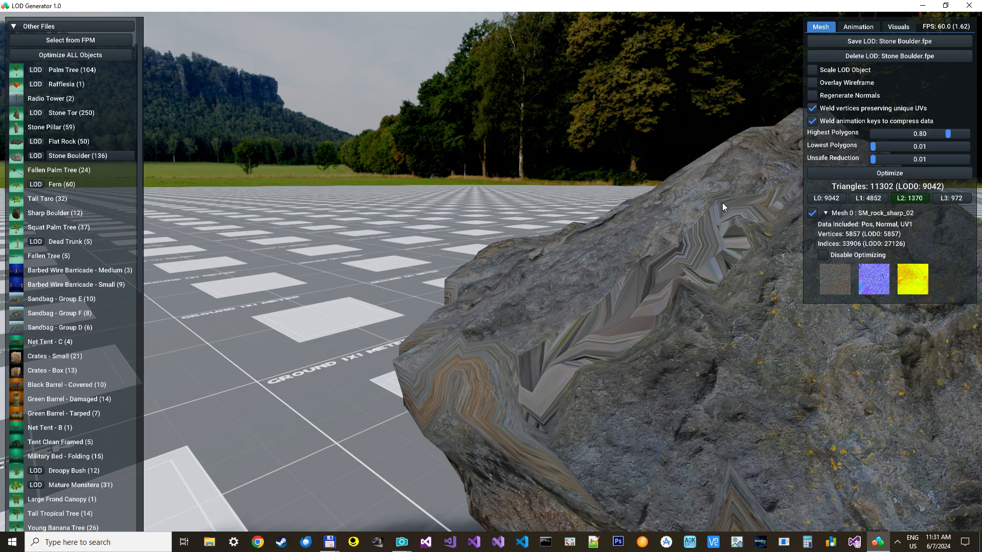
pyautogui.press('s')
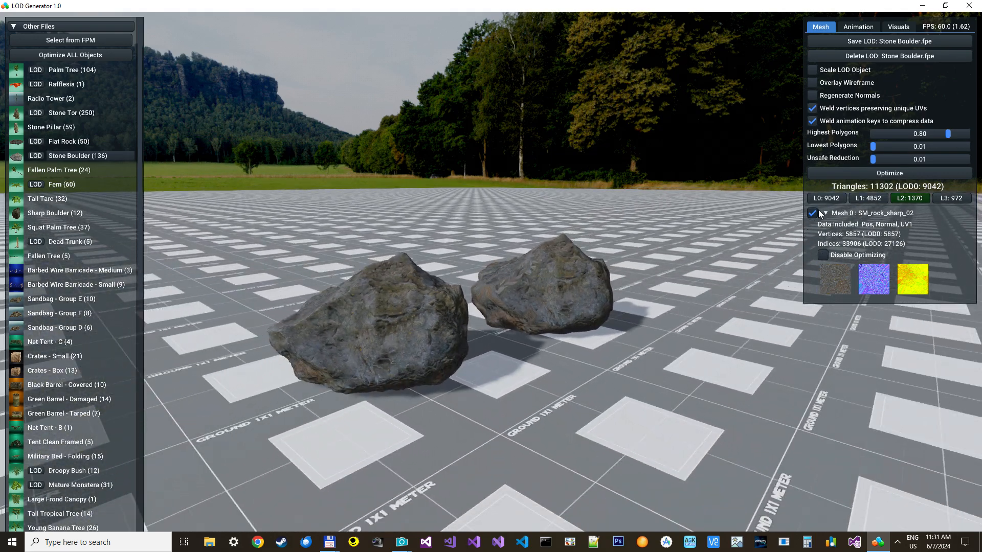
# - Compare Stone Boulder's L0, L2 and L3 levels with the original at increasing viewing distances
pyautogui.click(813, 201)
pyautogui.press('s')
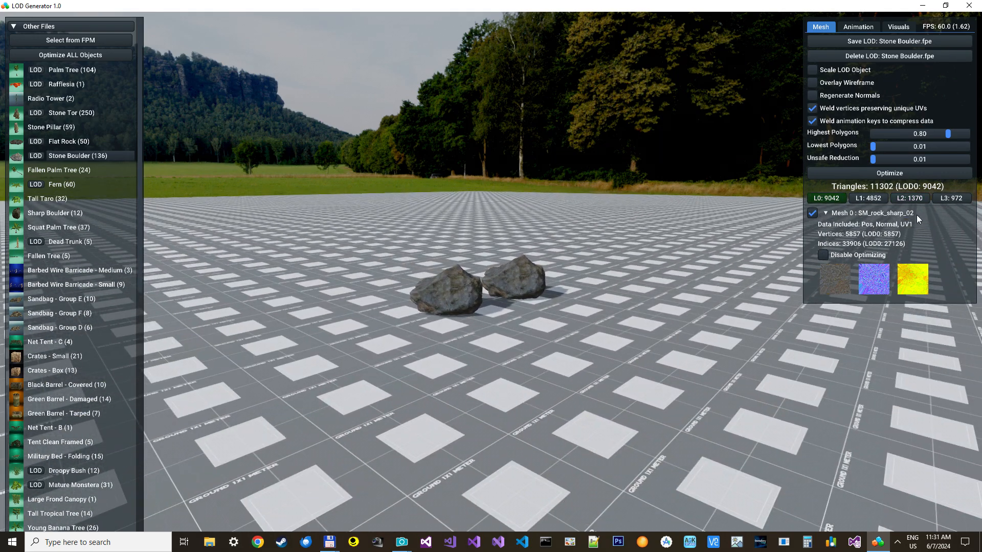
pyautogui.click(911, 199)
pyautogui.press('s')
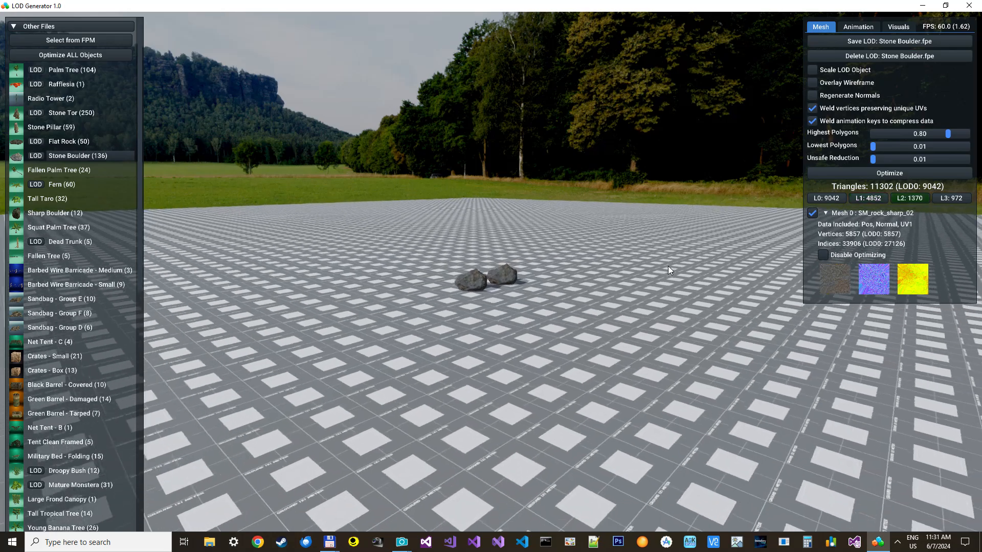
pyautogui.scroll(-1, 668, 266)
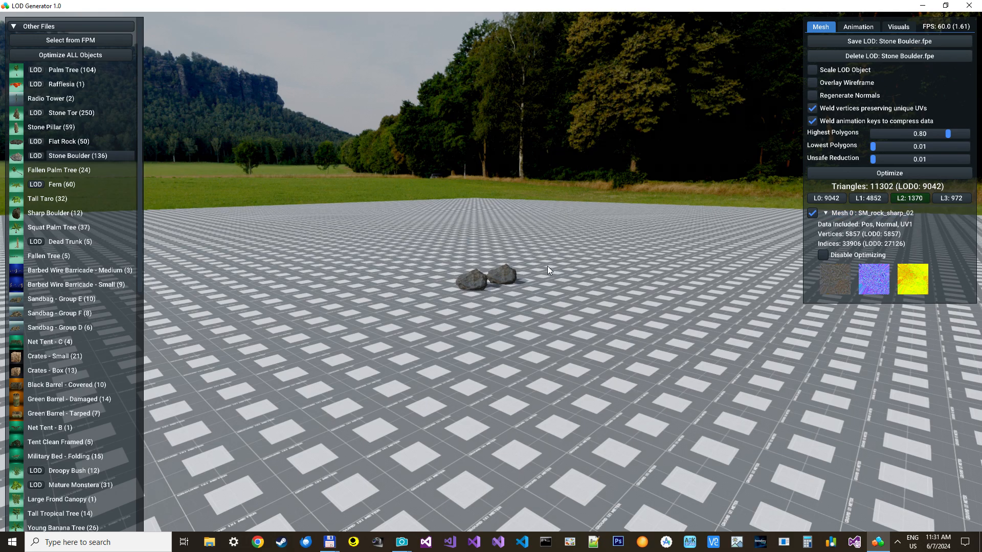
pyautogui.click(952, 199)
pyautogui.scroll(-5, 517, 252)
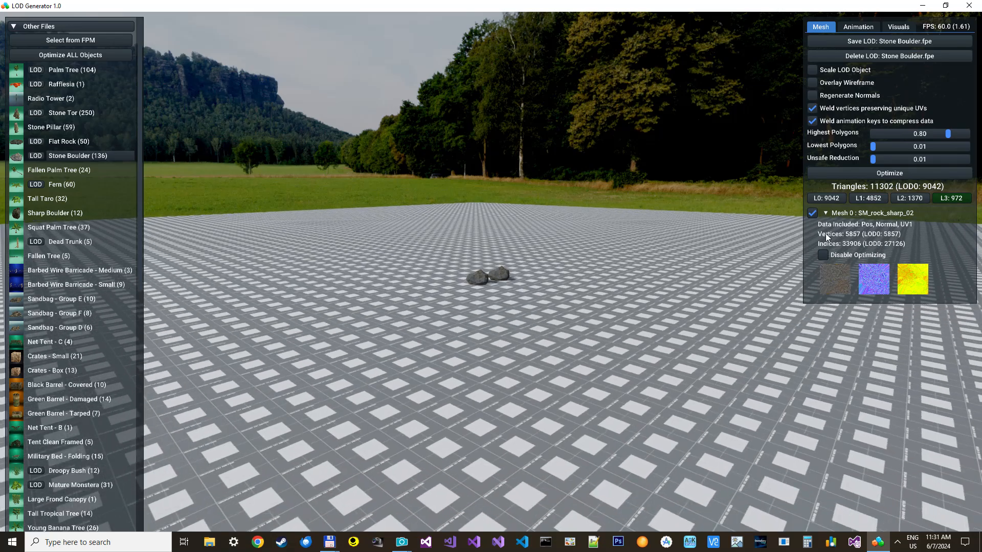
pyautogui.scroll(-3, 640, 244)
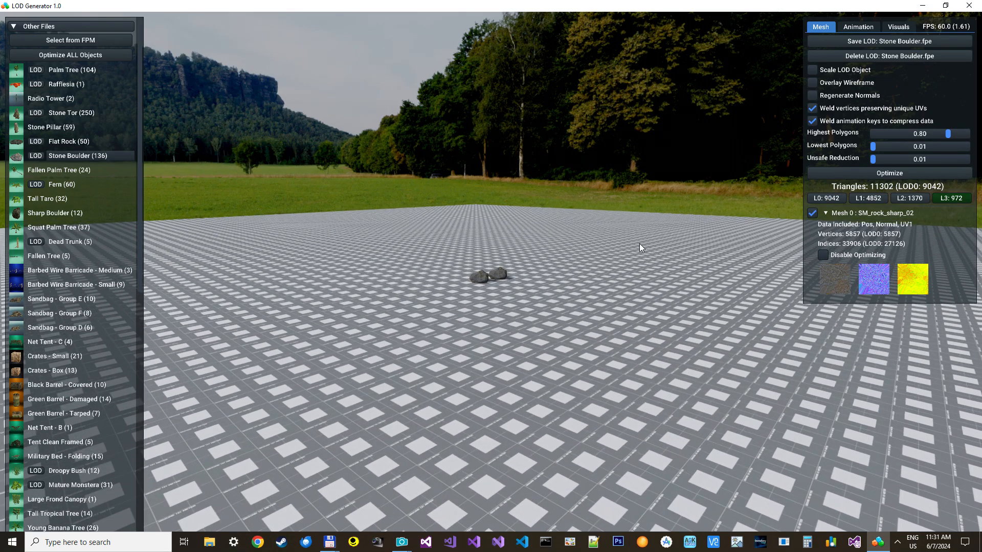
pyautogui.scroll(4, 639, 243)
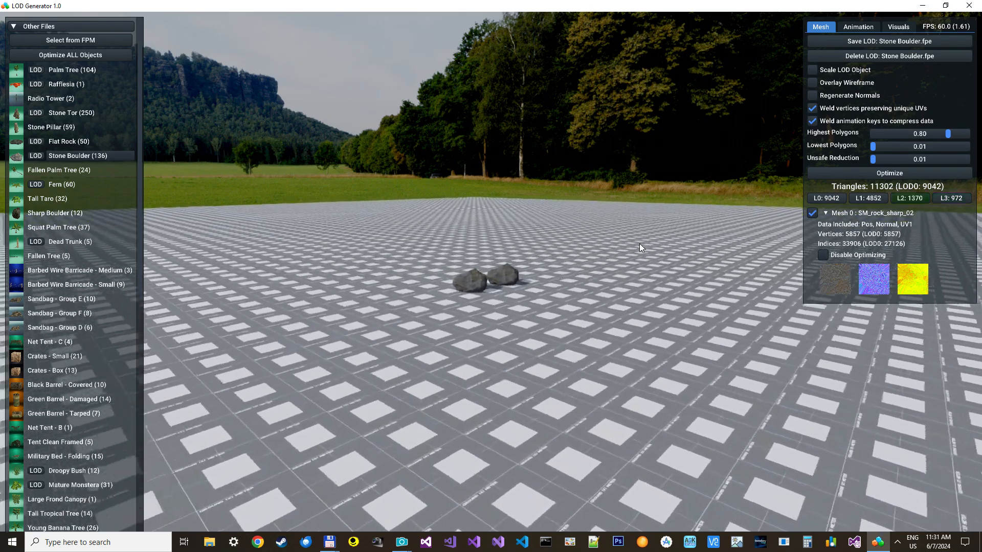
# - Examine Stone Boulder's automatic LOD switching by viewing both boulders alternately up close and from far away
pyautogui.scroll(5, 639, 244)
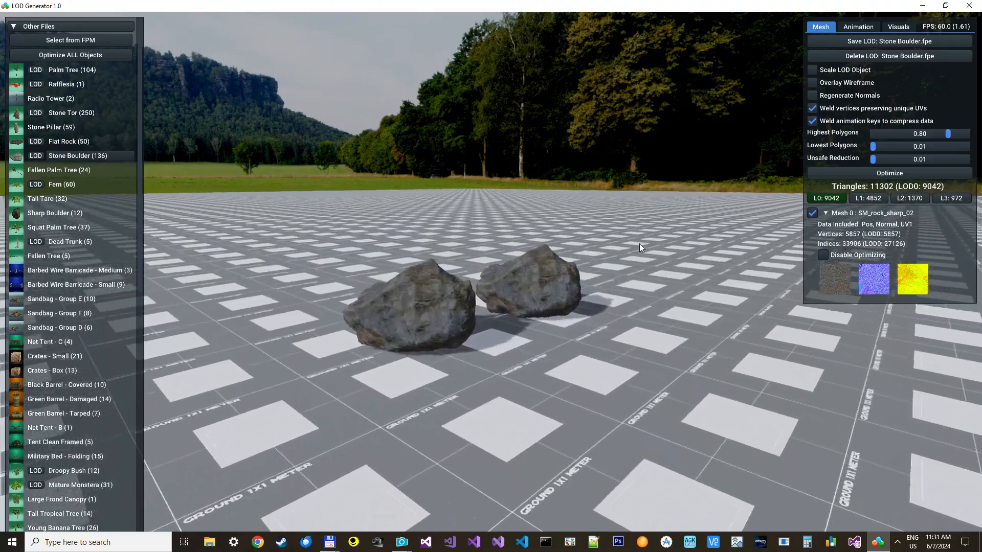
pyautogui.scroll(5, 639, 243)
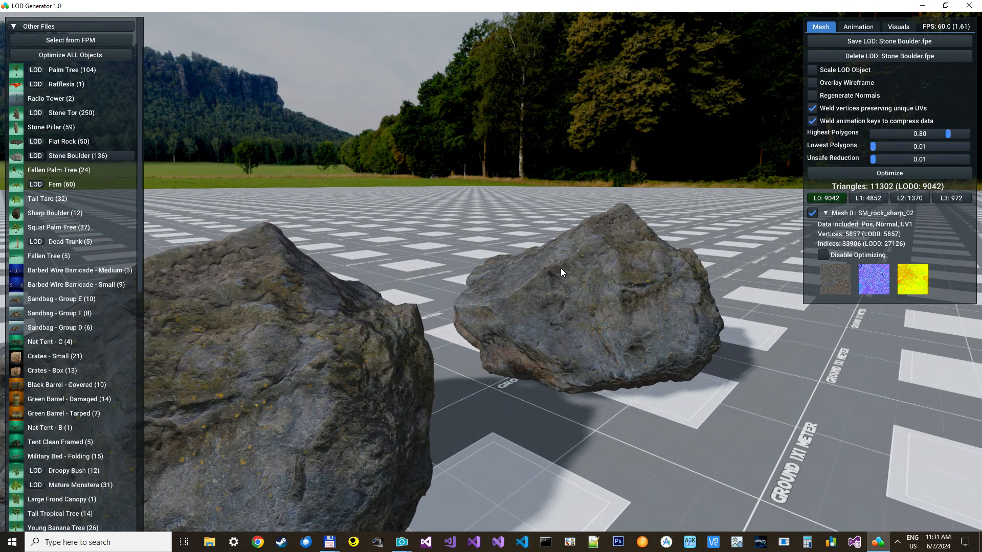
pyautogui.scroll(-10, 561, 268)
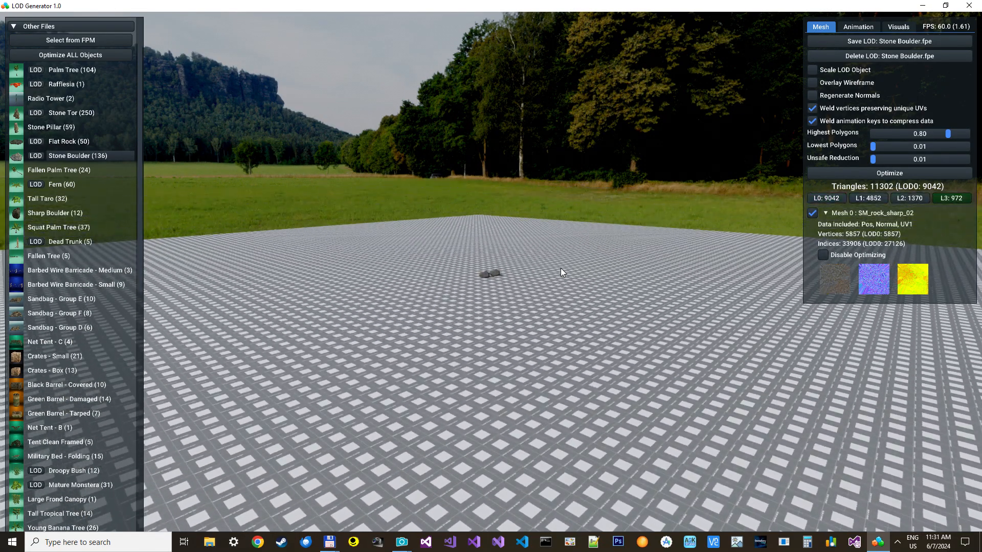
pyautogui.scroll(5, 560, 268)
pyautogui.scroll(5, 560, 268)
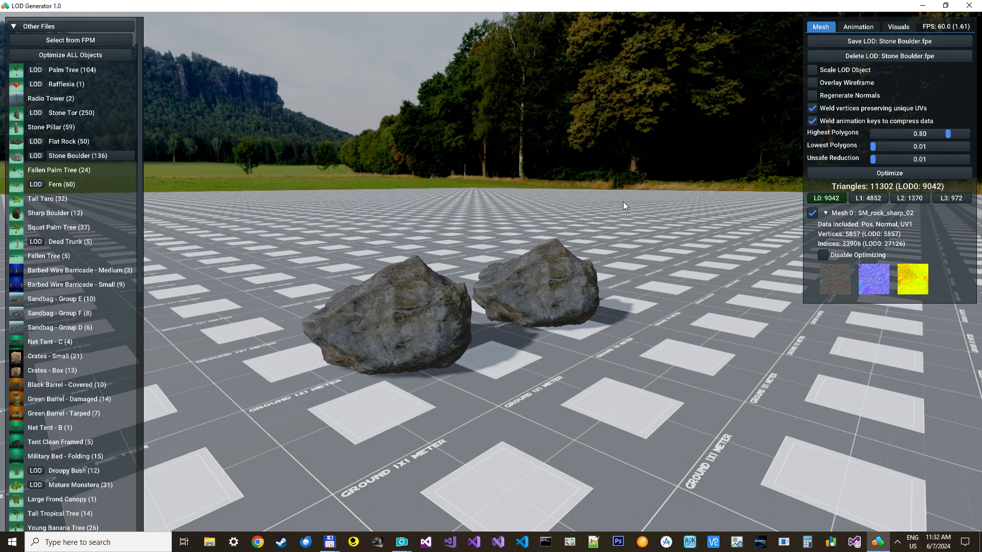
# - Compare Stone Boulder's L0 level with the original by alternating between near and medium viewing distances
pyautogui.press('s')
pyautogui.moveTo(623, 202); pyautogui.dragTo(575, 212, button='right')
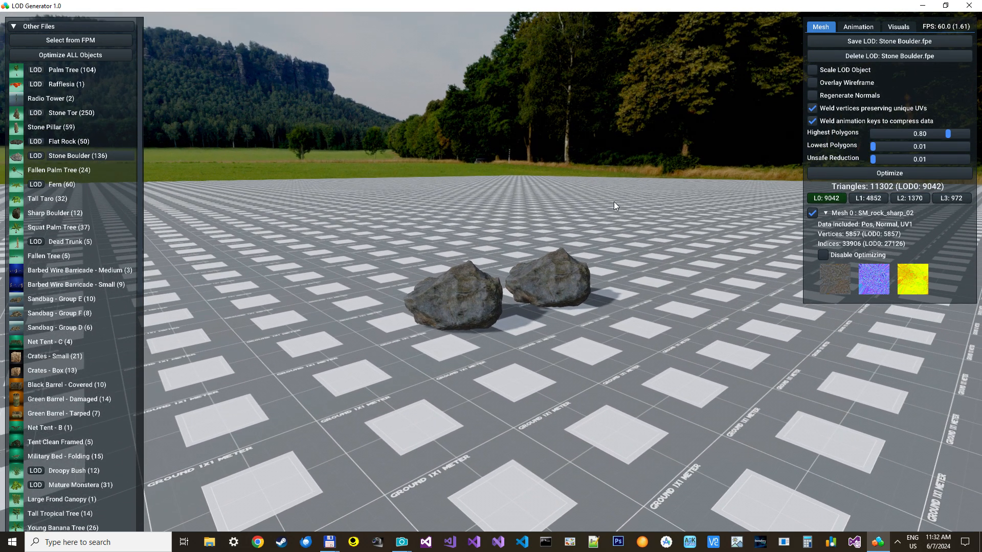
pyautogui.press('w')
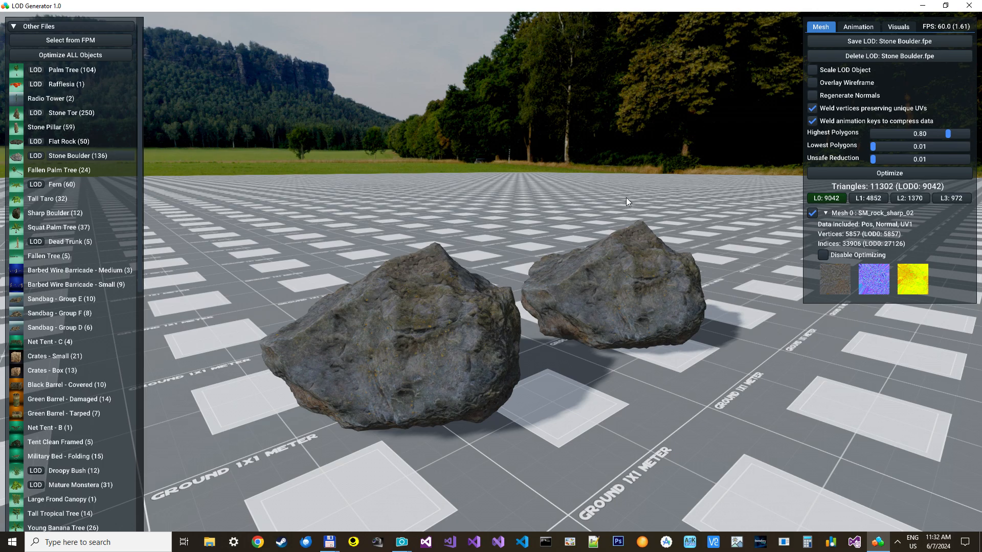
pyautogui.press('s')
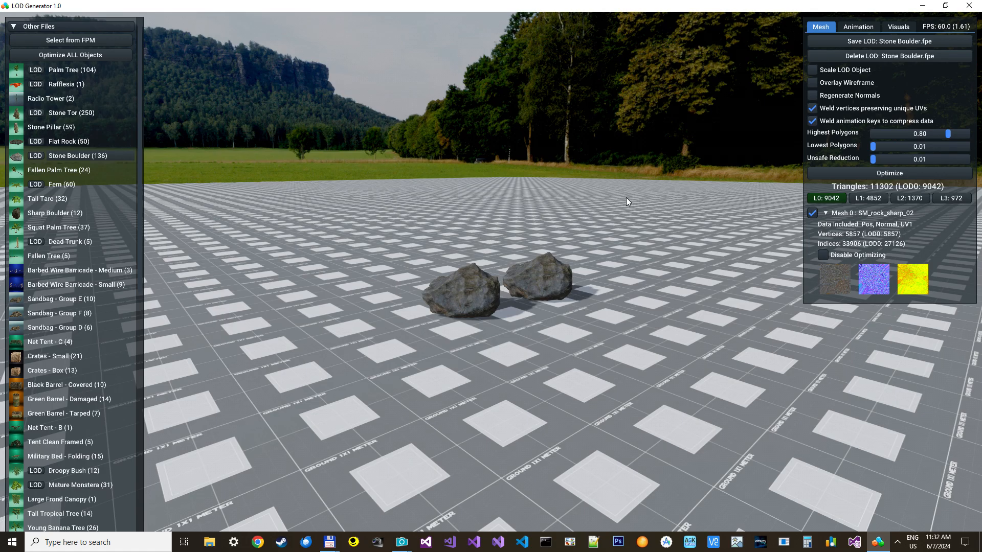
pyautogui.press('w')
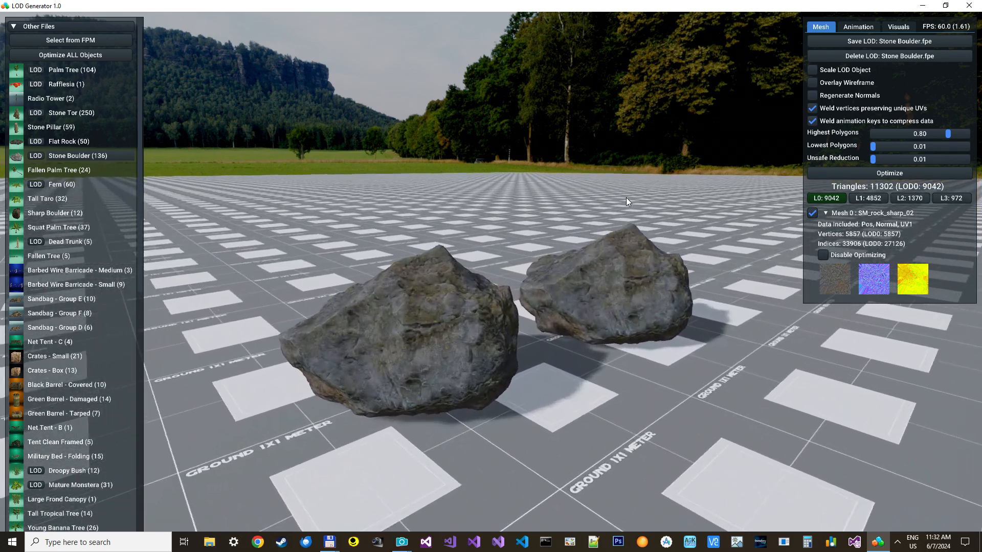
pyautogui.press('s')
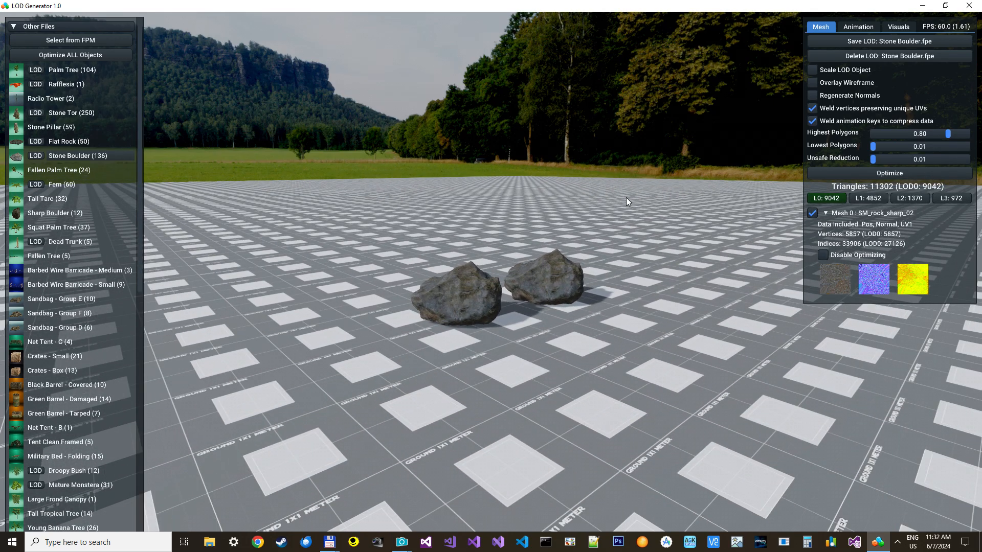
pyautogui.press('w')
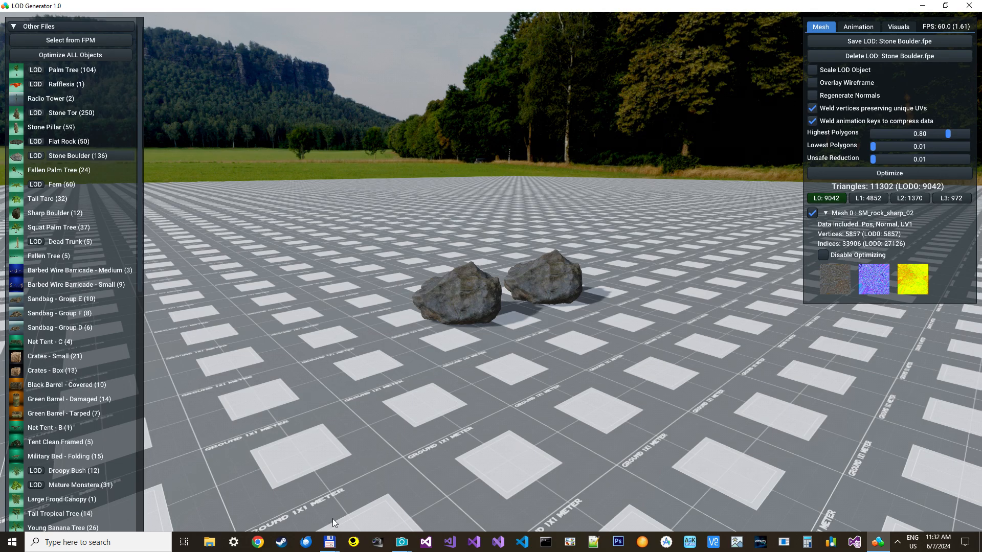
# - Load projectsystemtest.fpm from Total Commander into LOD Generator and choose to save LOD objects into the project folder
pyautogui.moveTo(329, 542)
pyautogui.moveTo(442, 499)
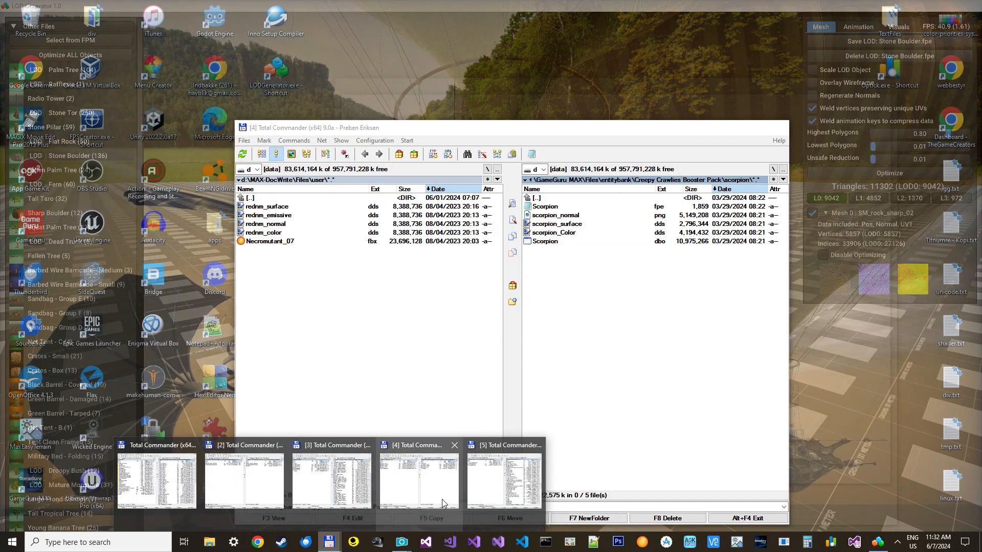
pyautogui.click(504, 480)
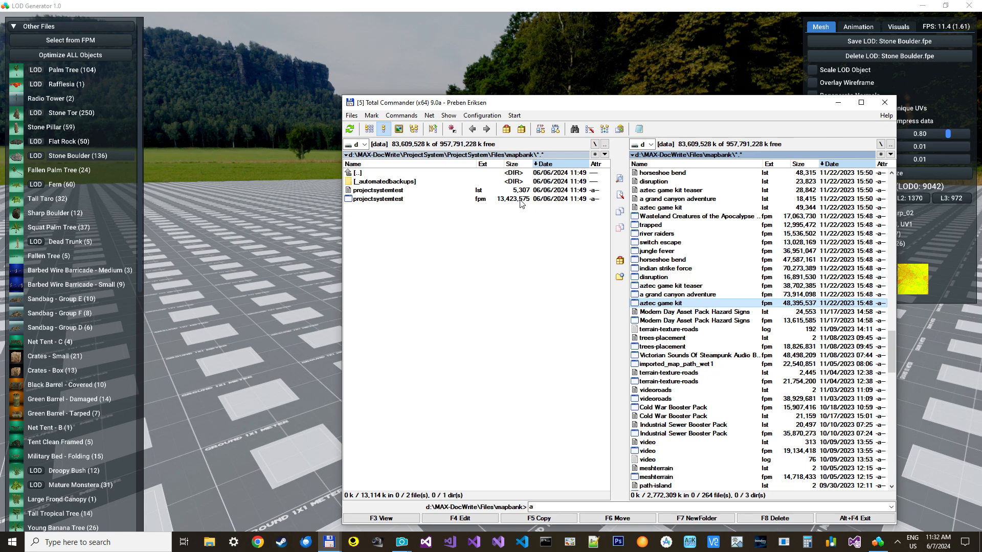
pyautogui.moveTo(399, 200); pyautogui.dragTo(312, 193)
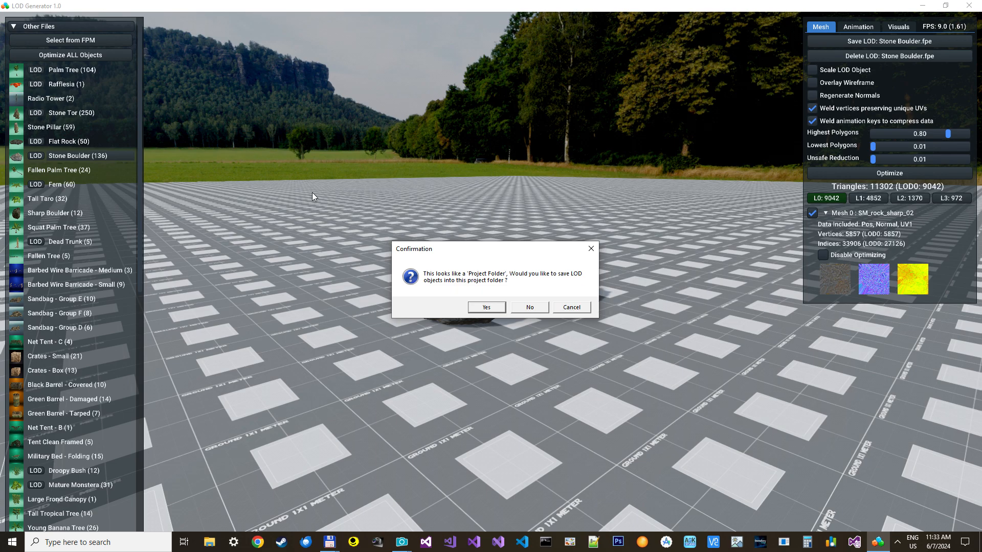
pyautogui.moveTo(506, 251); pyautogui.dragTo(509, 176)
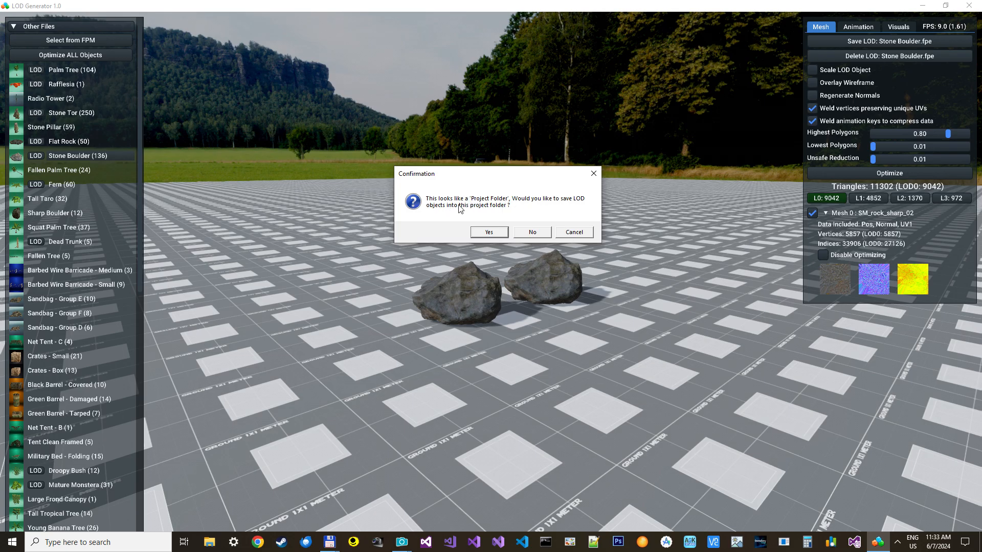
pyautogui.click(488, 232)
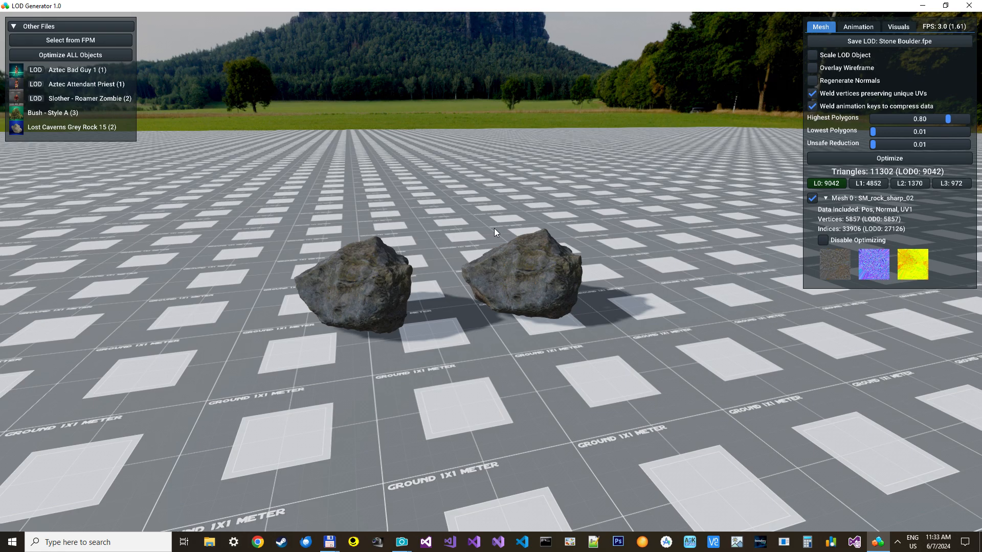
# - Optimize Bush - Style A with unsafe reduction set to 1.00 and save its LOD
pyautogui.click(51, 112)
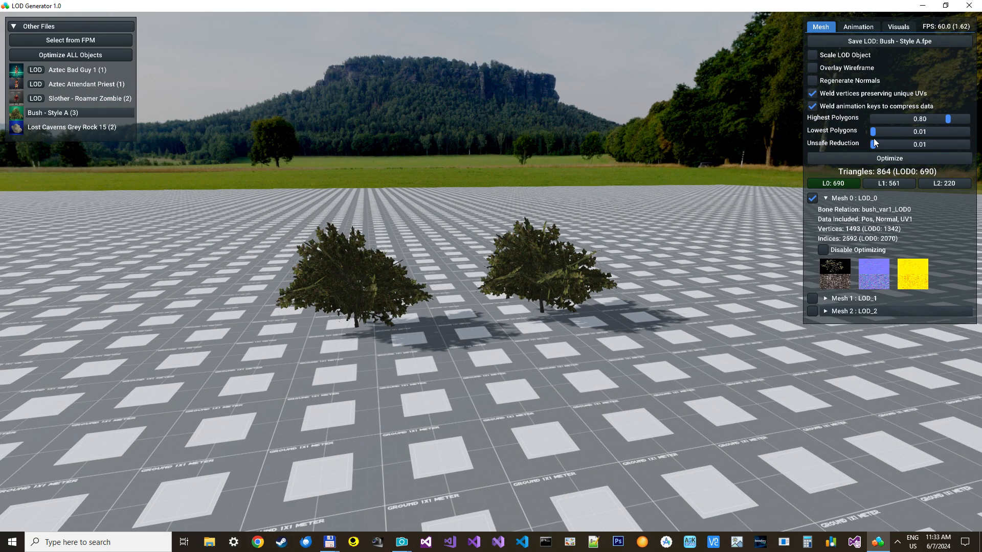
pyautogui.moveTo(873, 144); pyautogui.dragTo(966, 144)
pyautogui.click(879, 159)
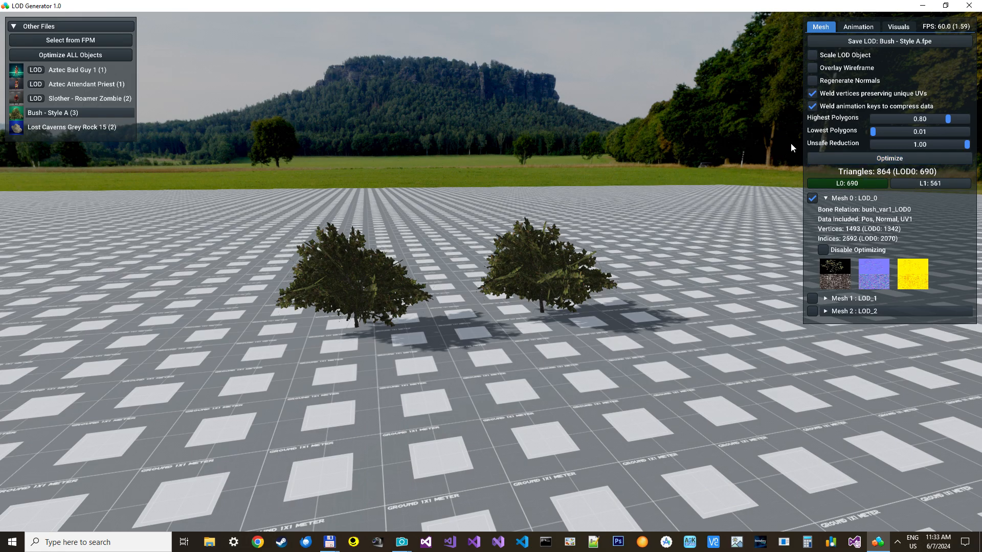
pyautogui.click(886, 41)
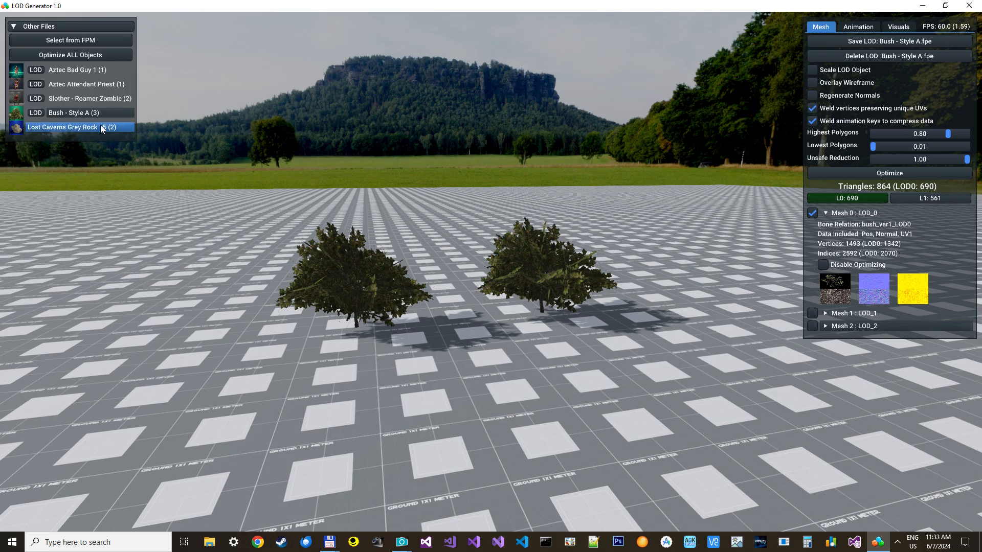
# - Load Lost Caverns Grey Rock 15 and set its highest polygons to 1.00
pyautogui.click(80, 127)
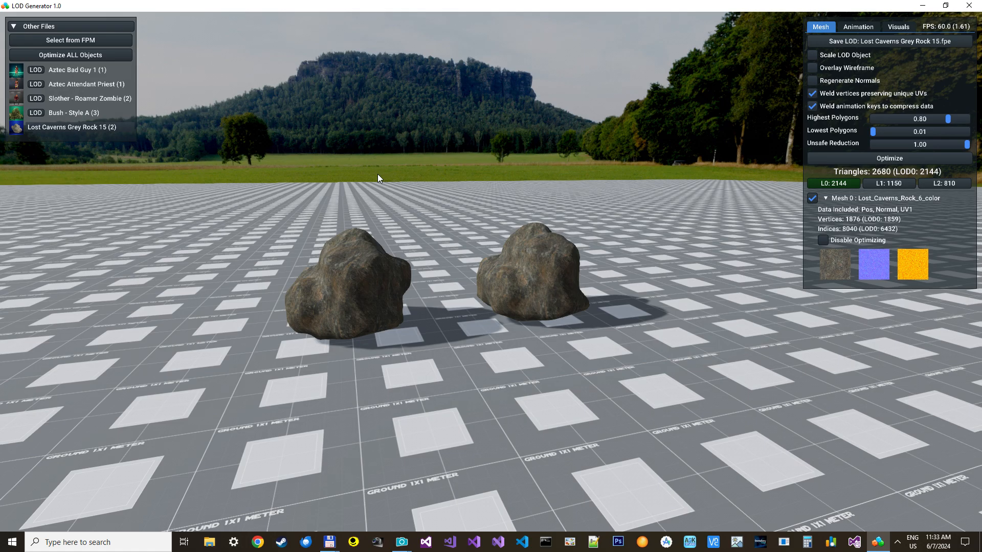
pyautogui.moveTo(947, 116); pyautogui.dragTo(968, 118)
pyautogui.moveTo(560, 159); pyautogui.dragTo(558, 157, button='right')
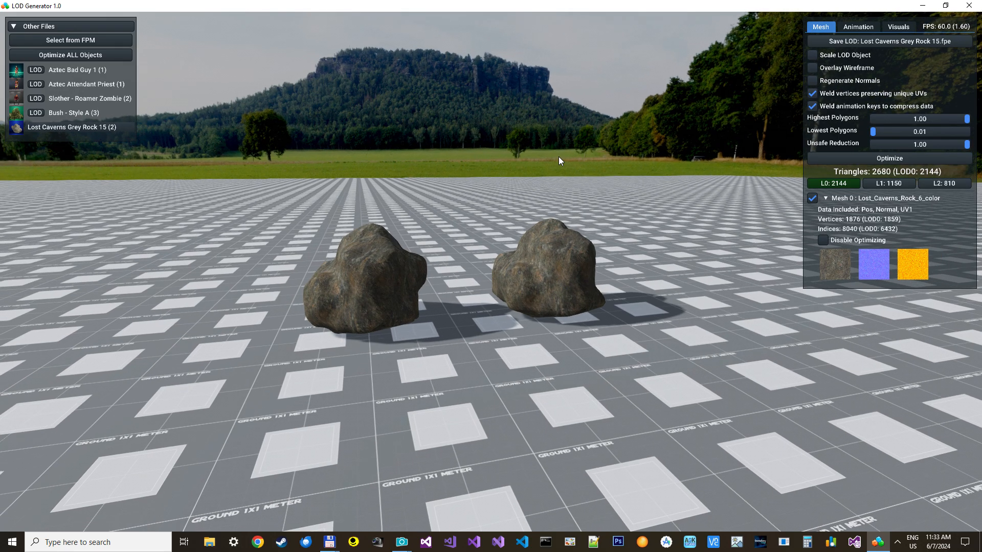